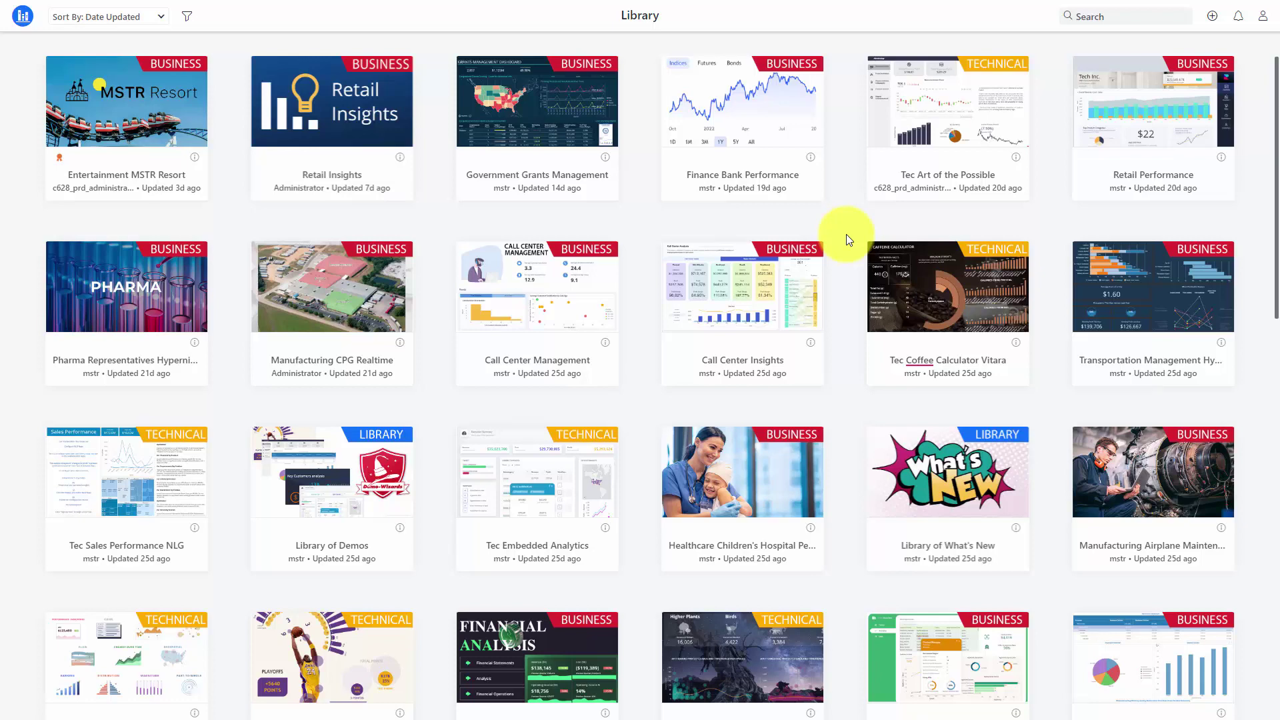
Open the Retail Insights dossier from the library and return to the library overview.
left_click(331, 134)
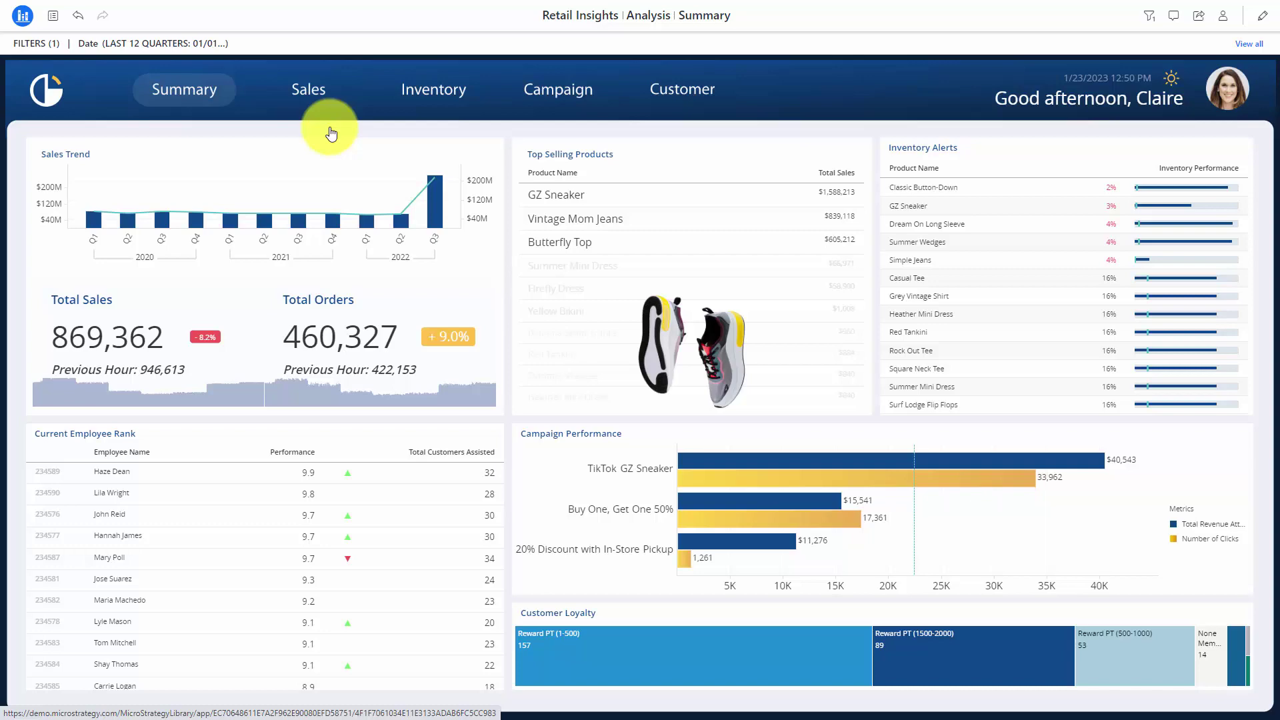
key("alt+Left")
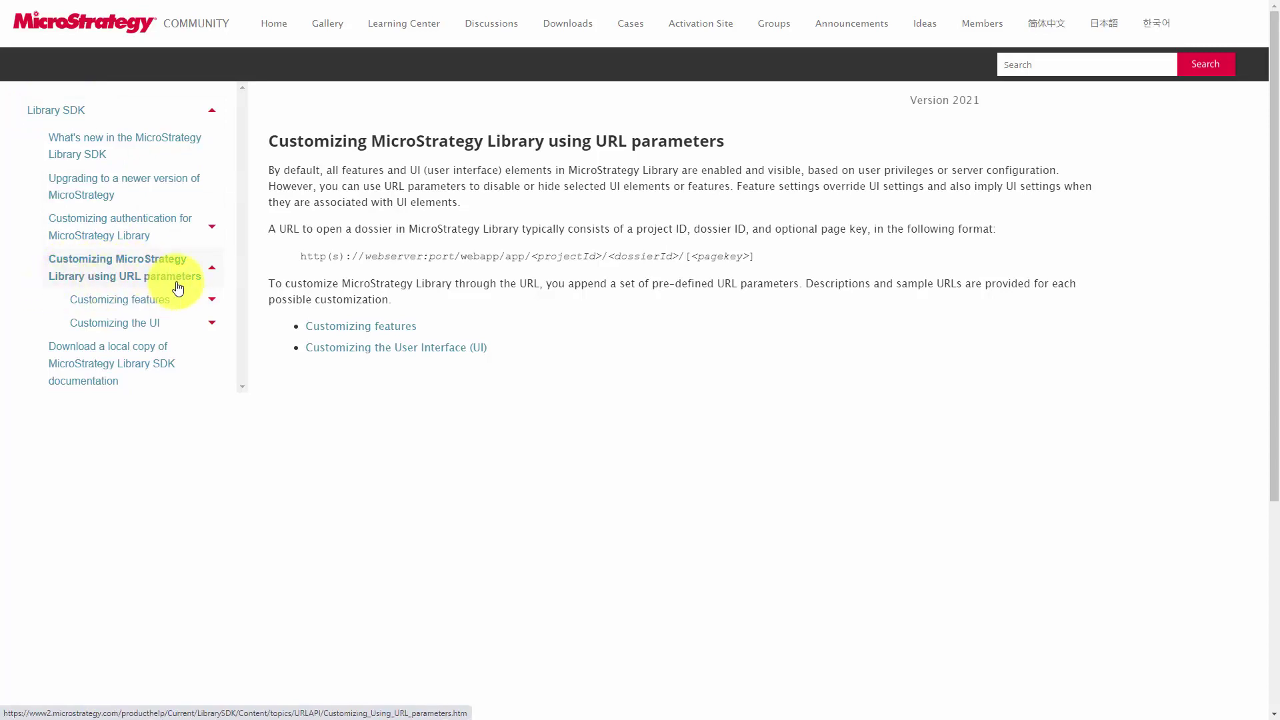
Open the Enabling Collaboration Service topic under Customizing features and highlight the ?app.enableCollaboration=true parameter in its sample URL.
left_click(157, 306)
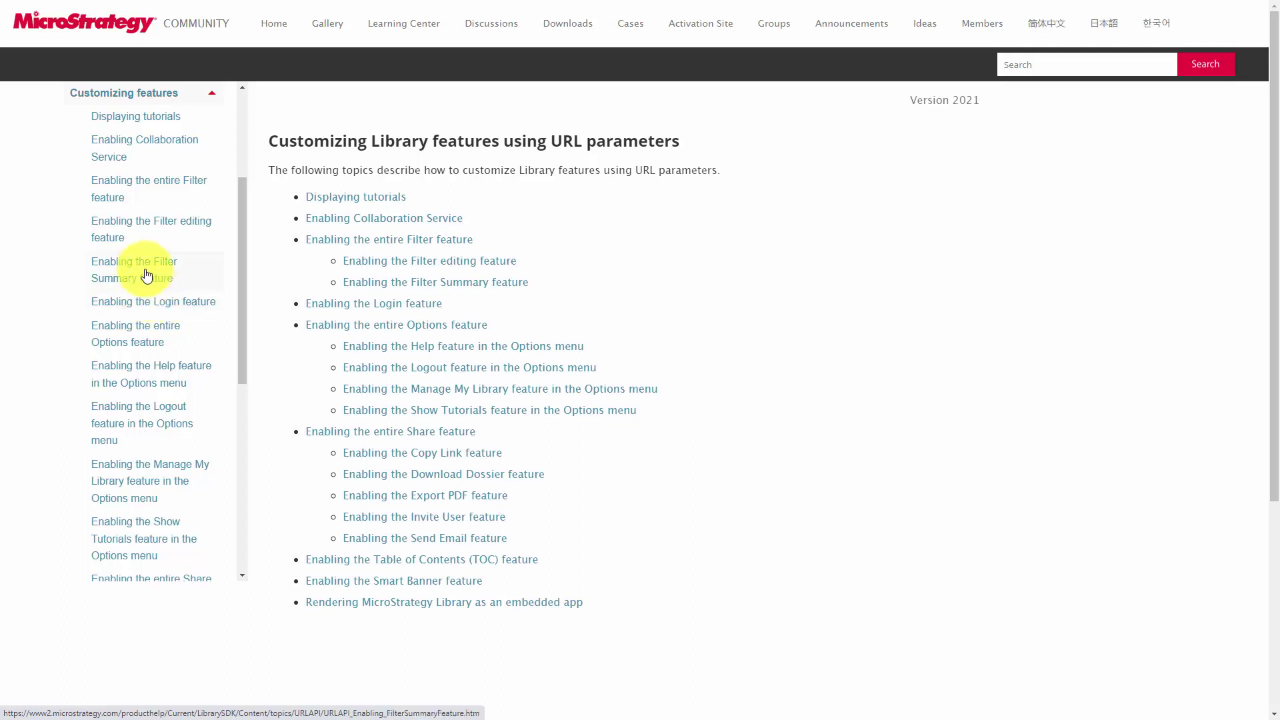
left_click(112, 150)
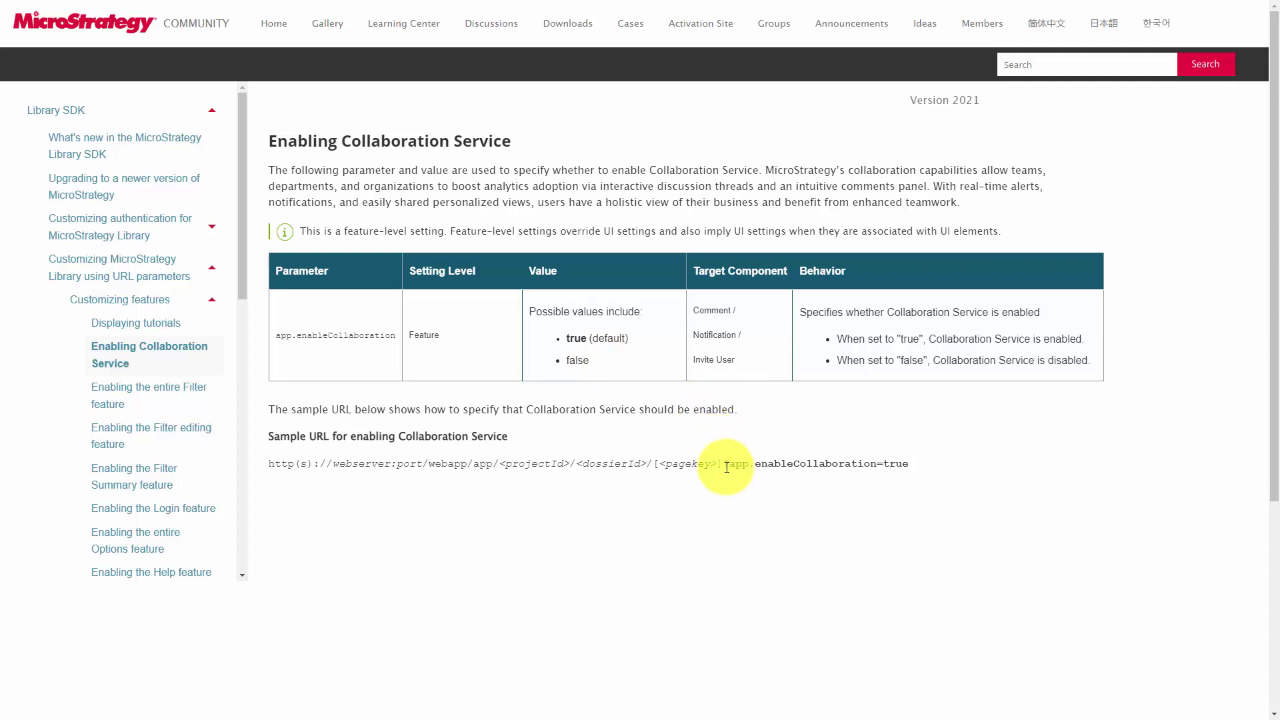
left_click_drag(724, 465, 914, 470)
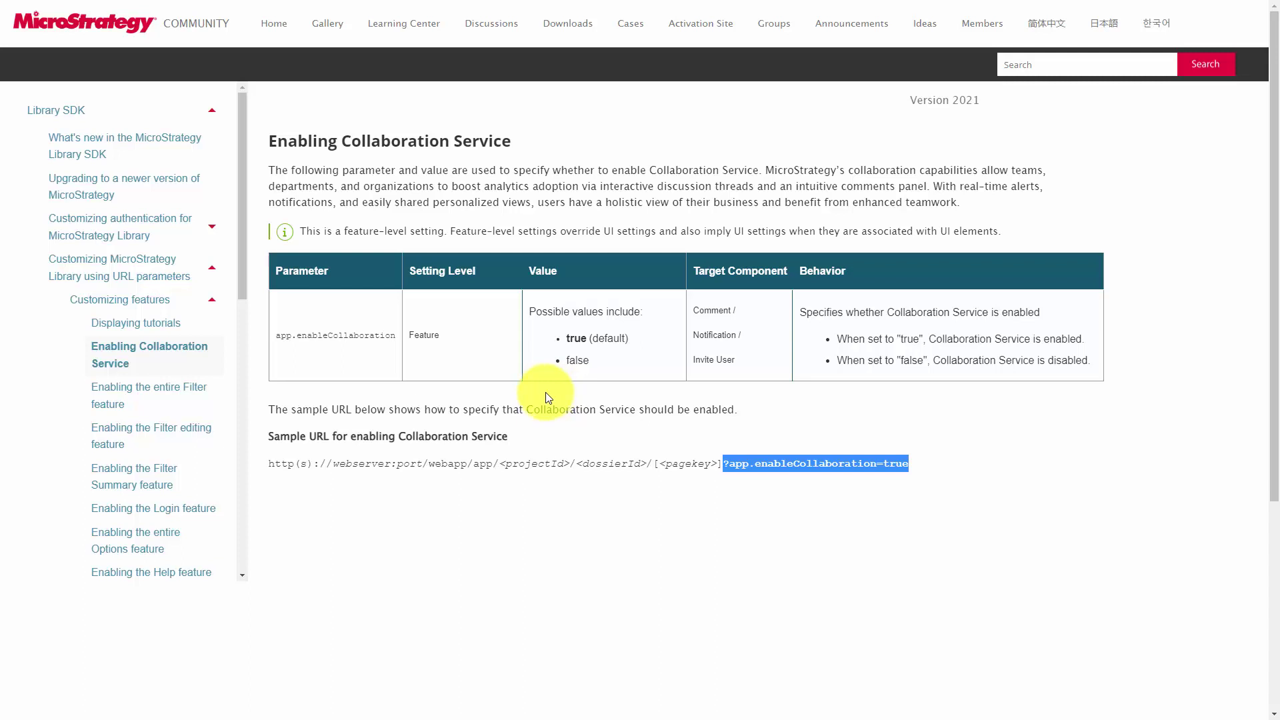
Open the Enabling the entire Filter feature topic and view its sample URLs.
left_click_drag(241, 271, 247, 349)
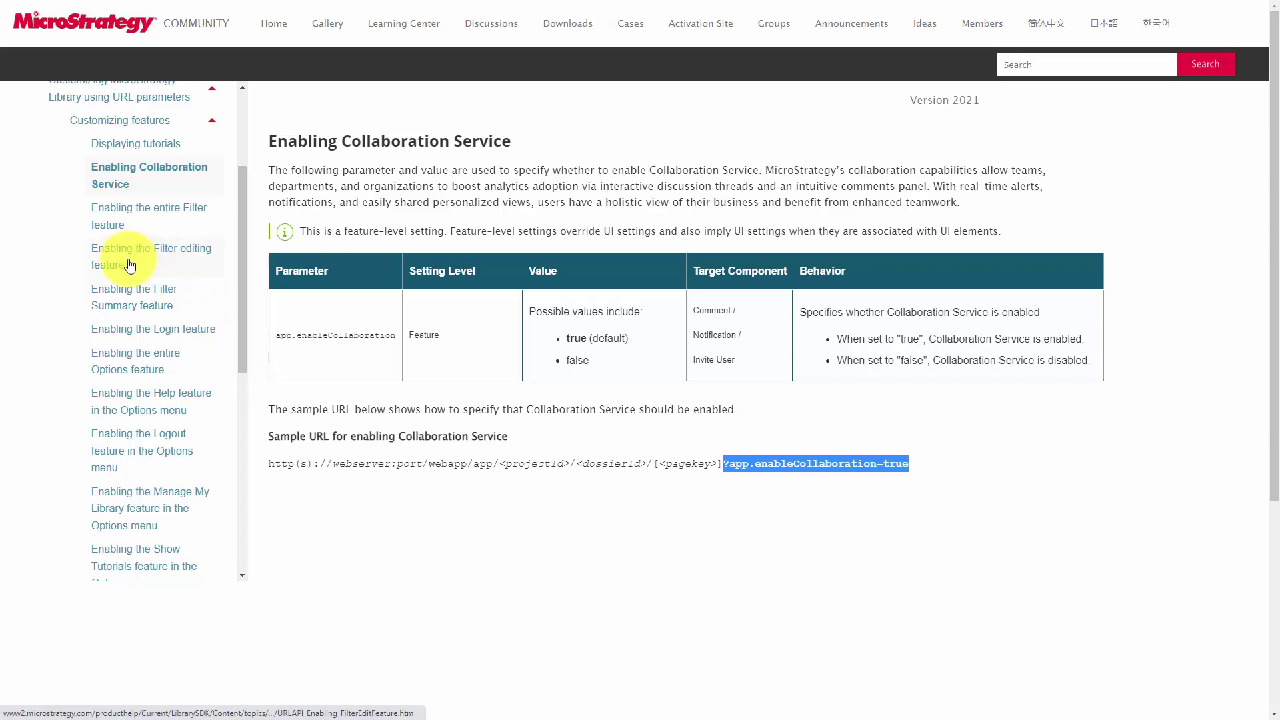
left_click(131, 225)
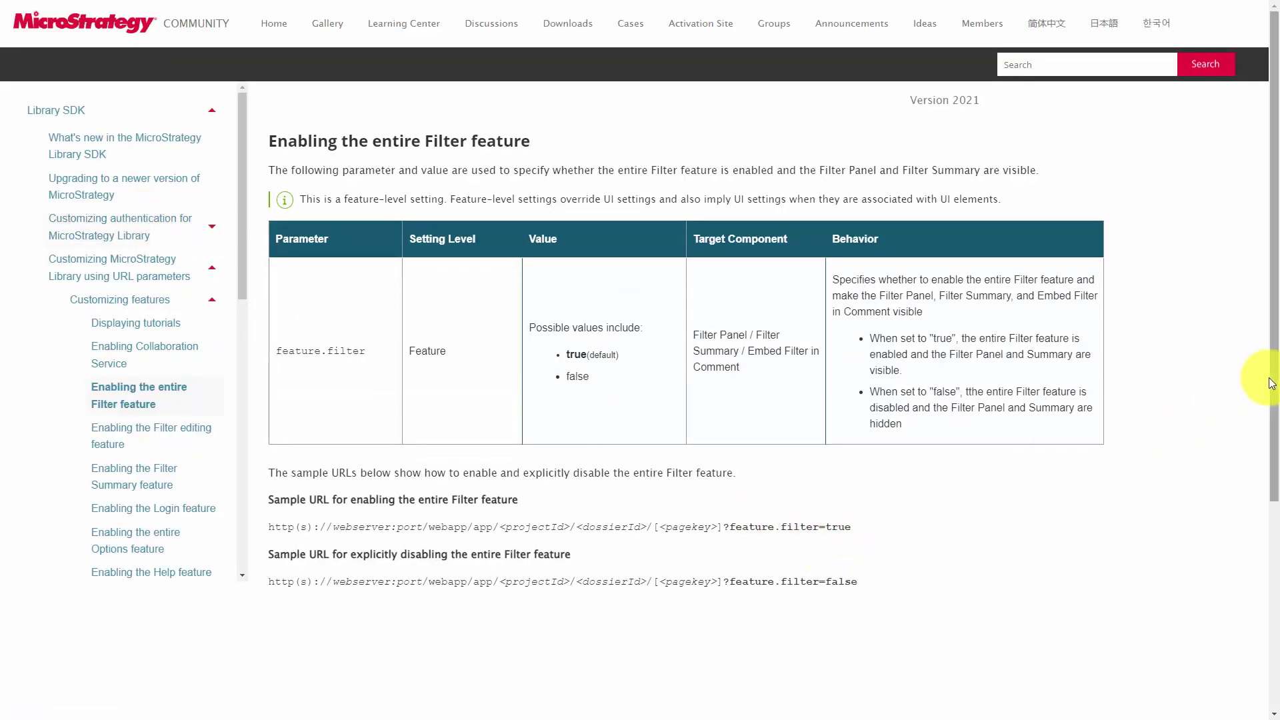
scroll(1265, 363, "down", 2)
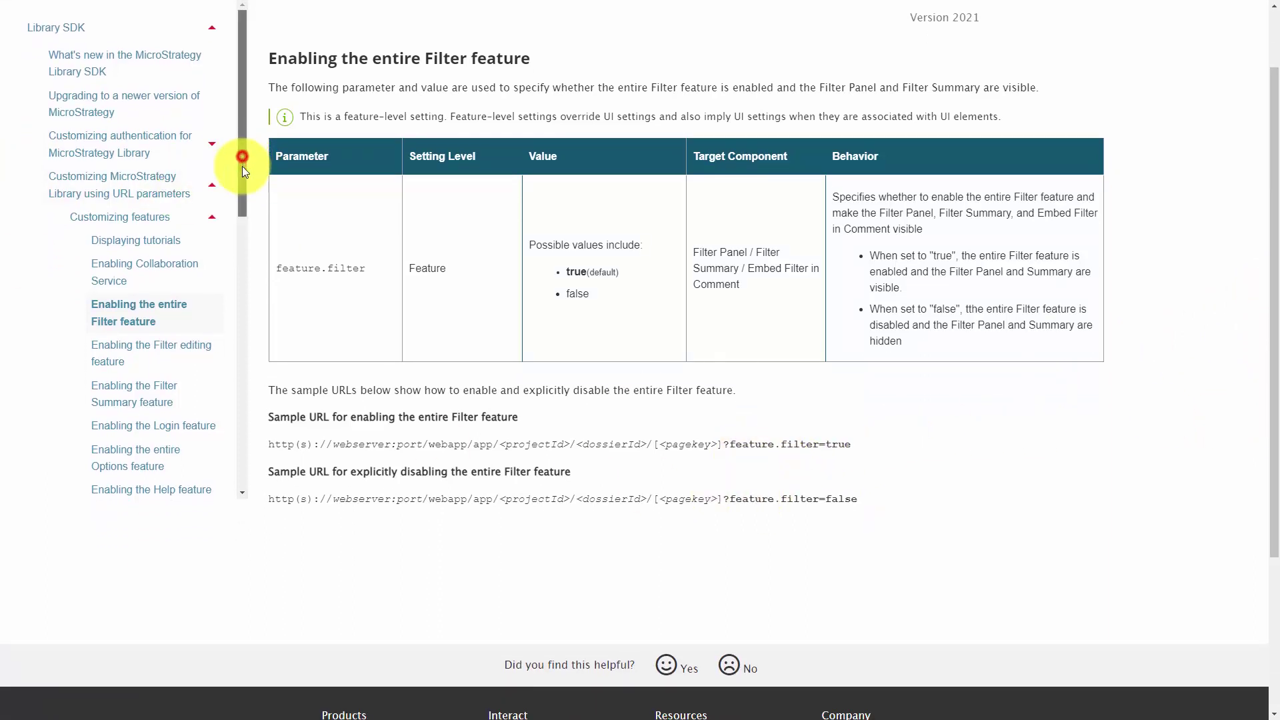
Open the Rendering MicroStrategy Library as an embedded app topic and highlight ?app.embedded=true in its sample URL.
left_click_drag(242, 166, 235, 410)
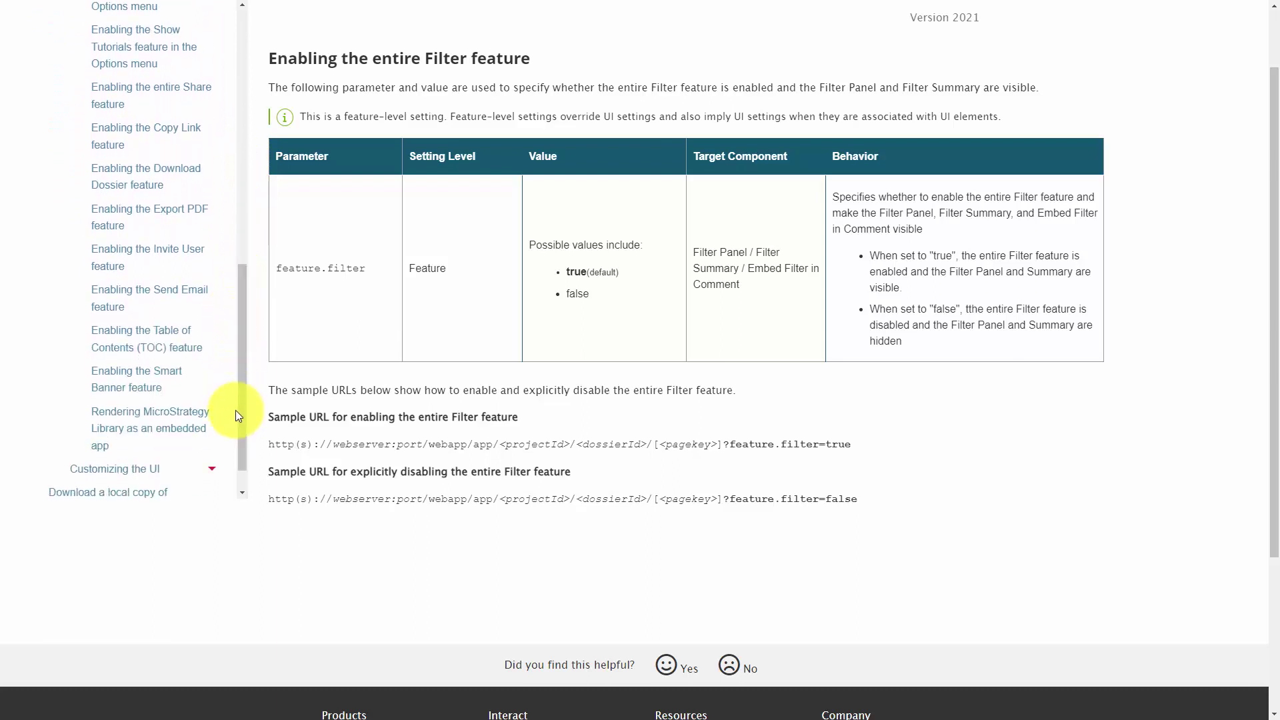
left_click(162, 430)
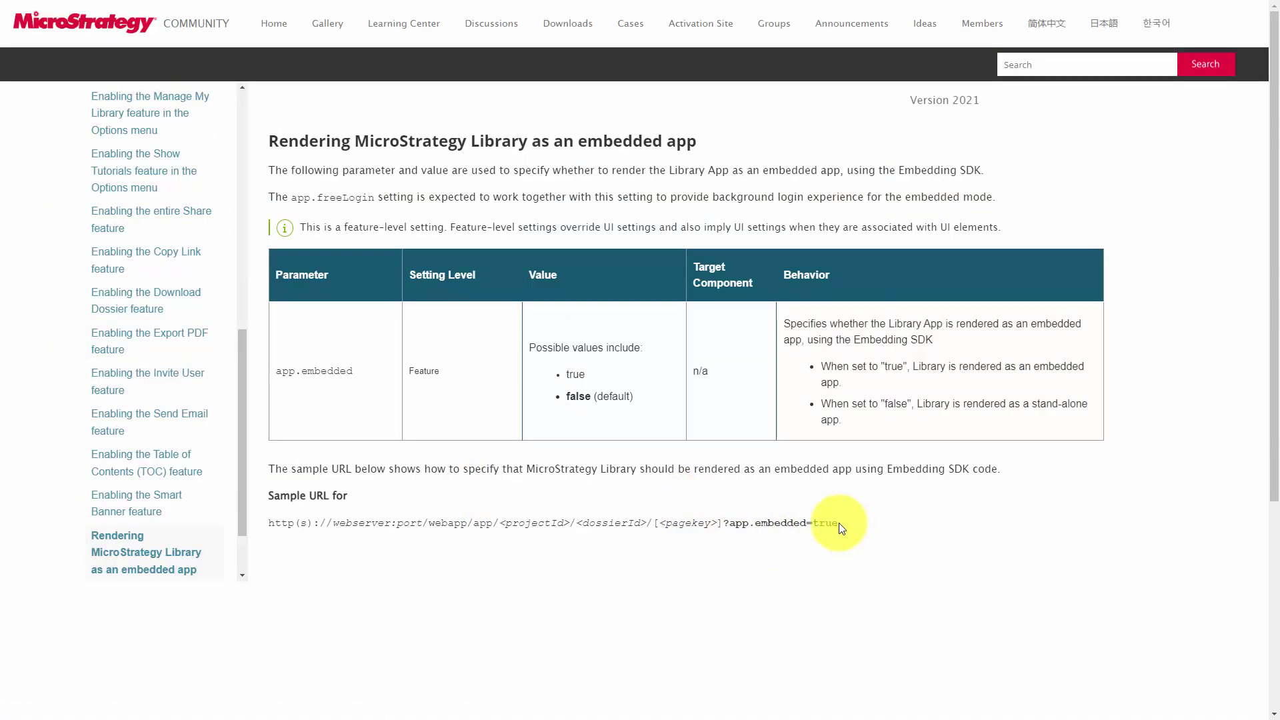
left_click_drag(837, 522, 723, 528)
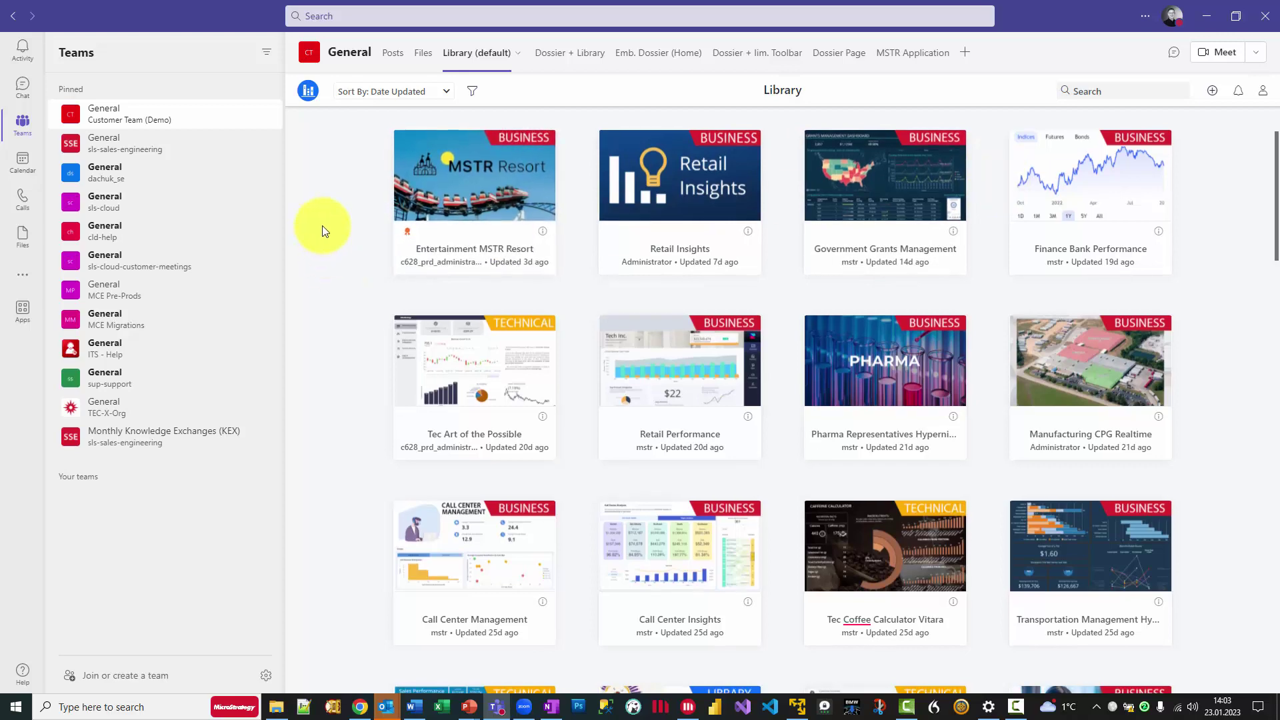
Switch to Microsoft Teams and browse the dossiers in the channel's Library (default) tab.
scroll(322, 225, "down", 5)
scroll(322, 225, "down", 10)
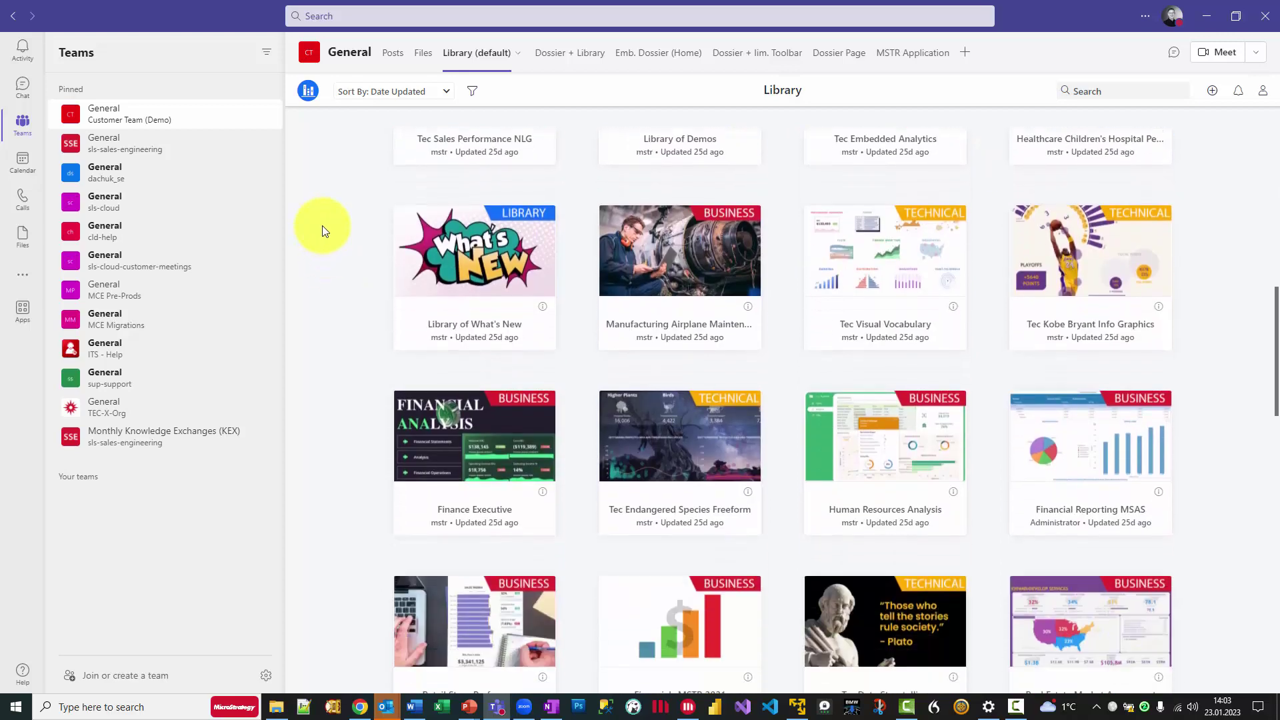
scroll(333, 236, "up", 12)
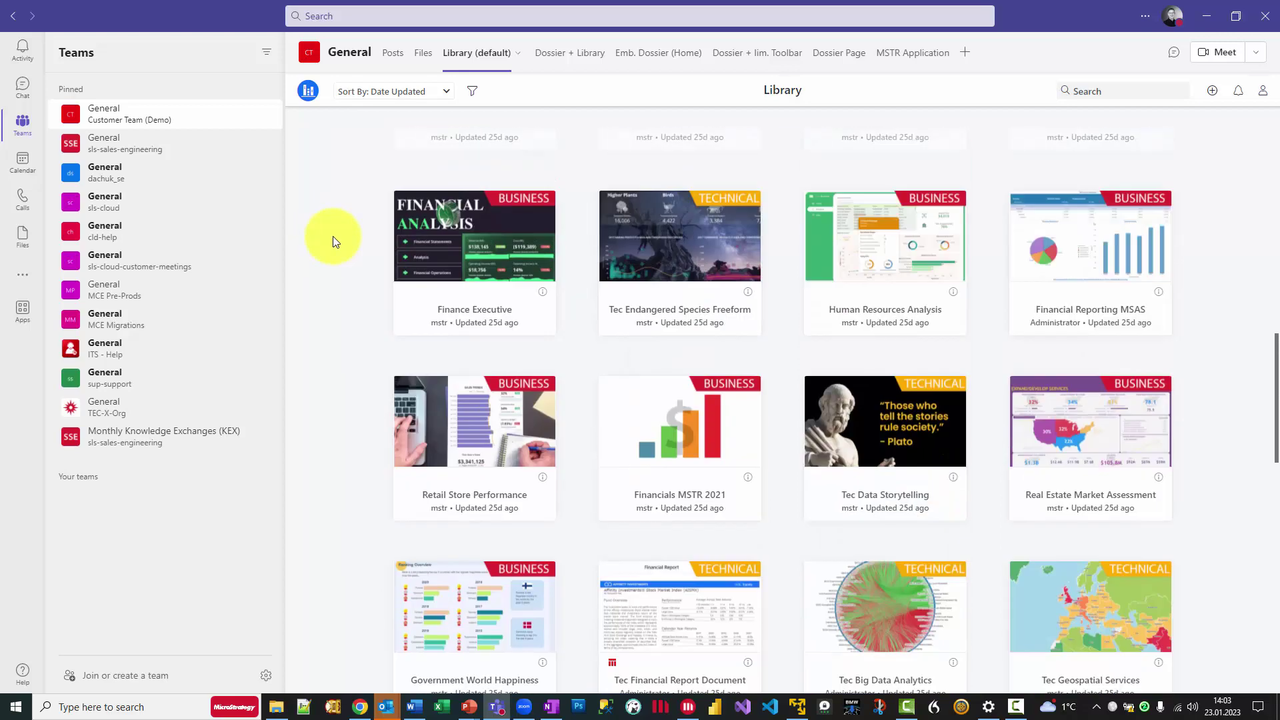
scroll(333, 236, "up", 2)
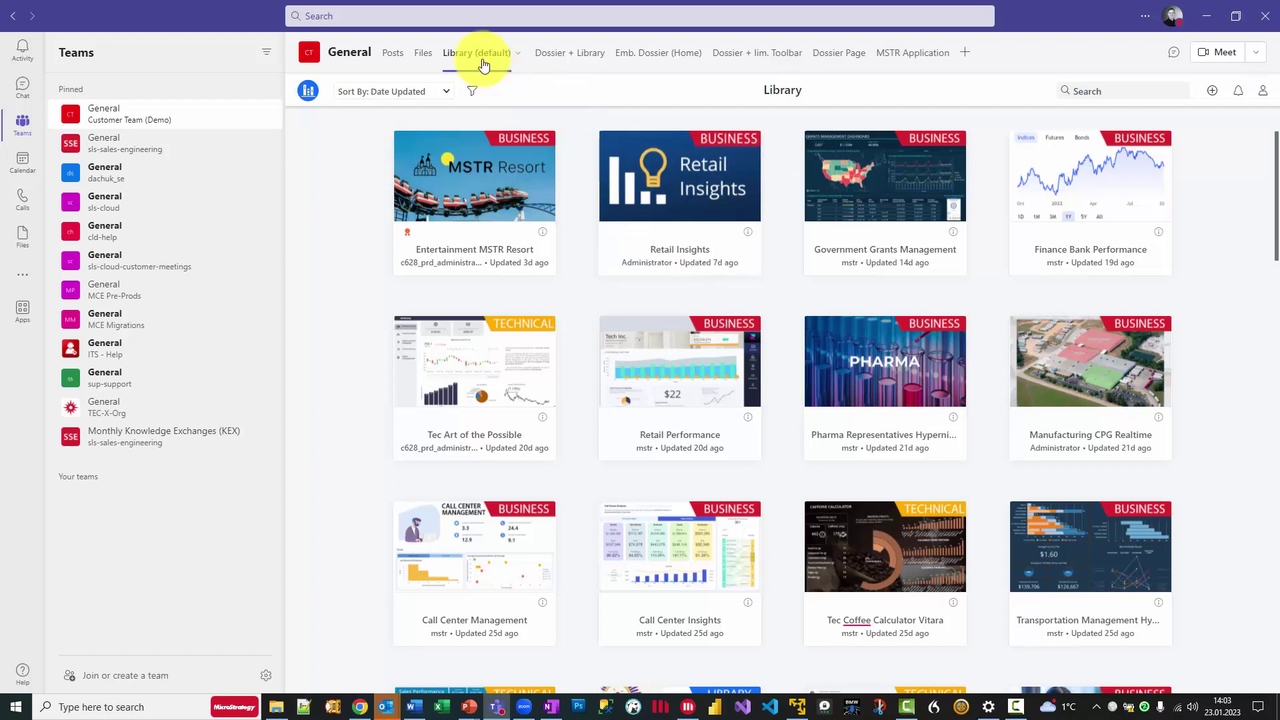
View the Government Grants Management dossier's table of contents in the Dossier + Library tab and go back to the library.
left_click(577, 60)
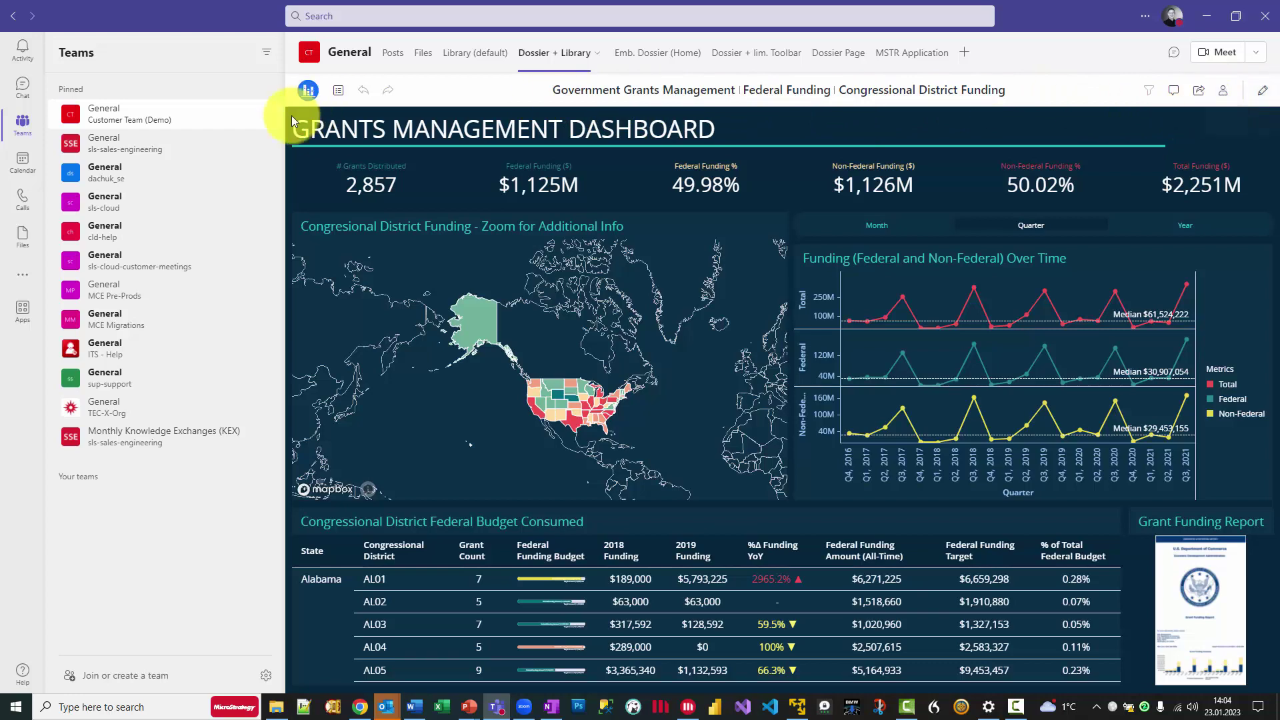
left_click(338, 91)
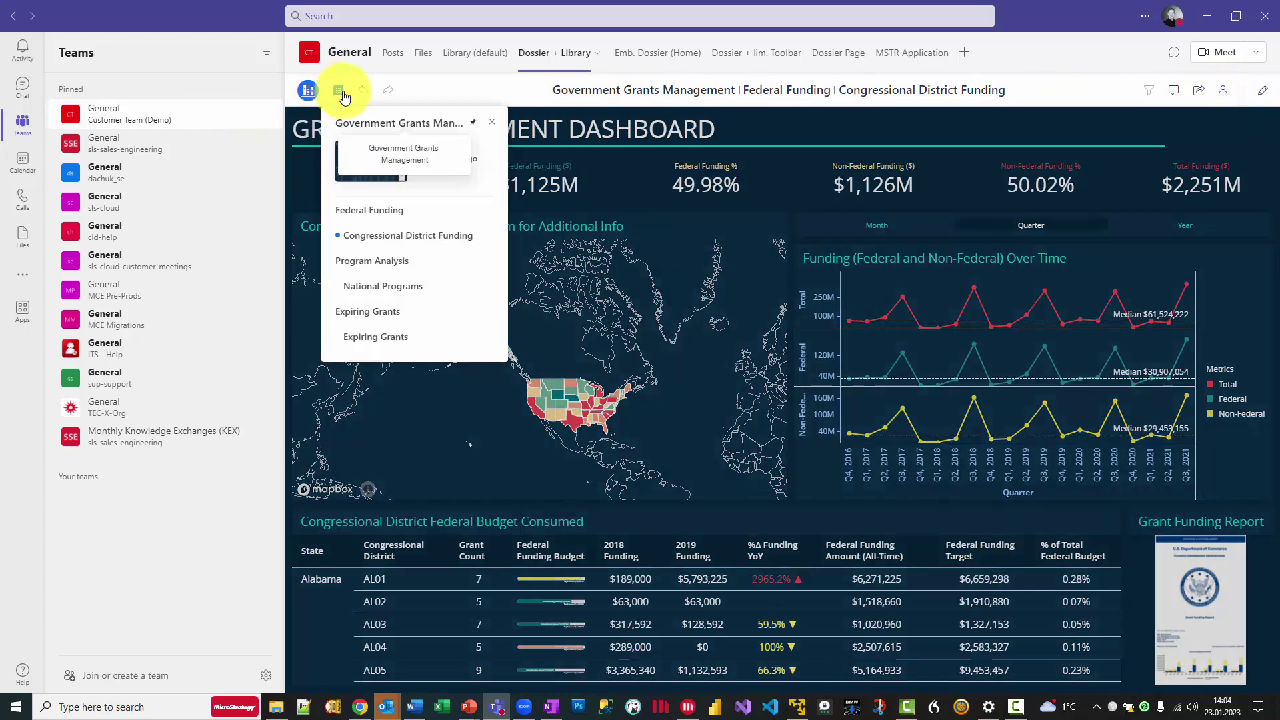
left_click(423, 91)
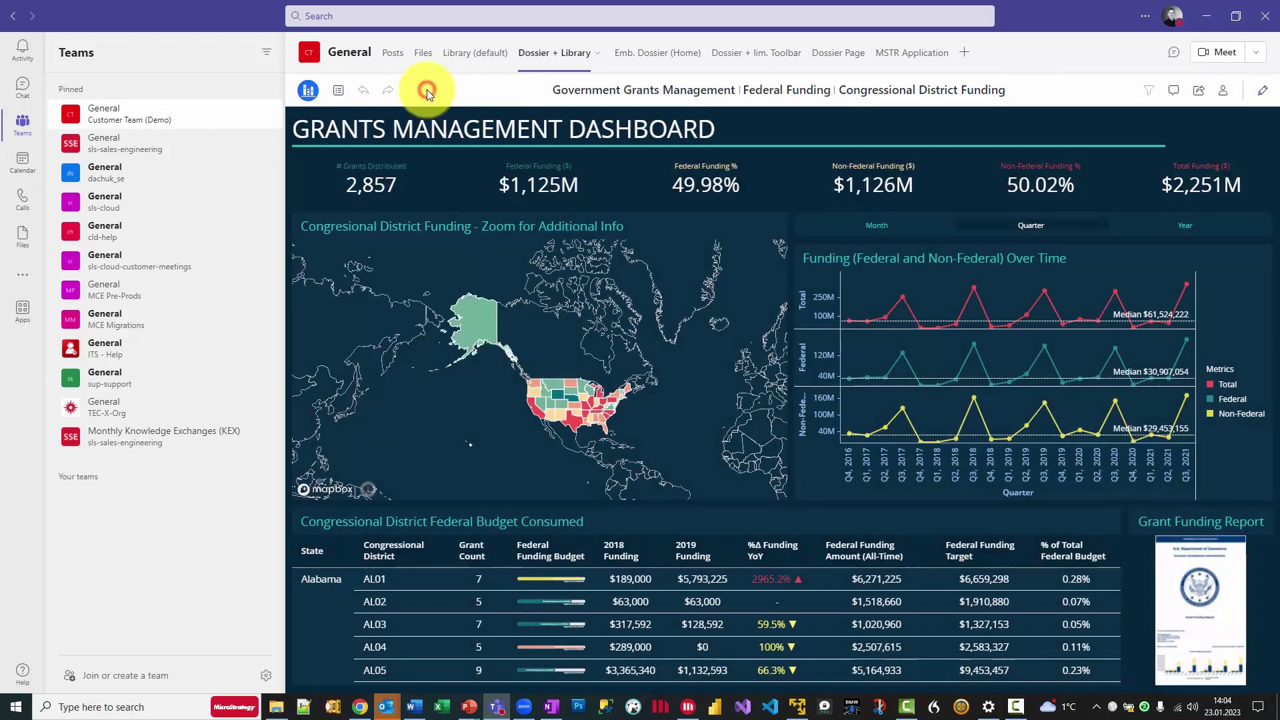
left_click(305, 98)
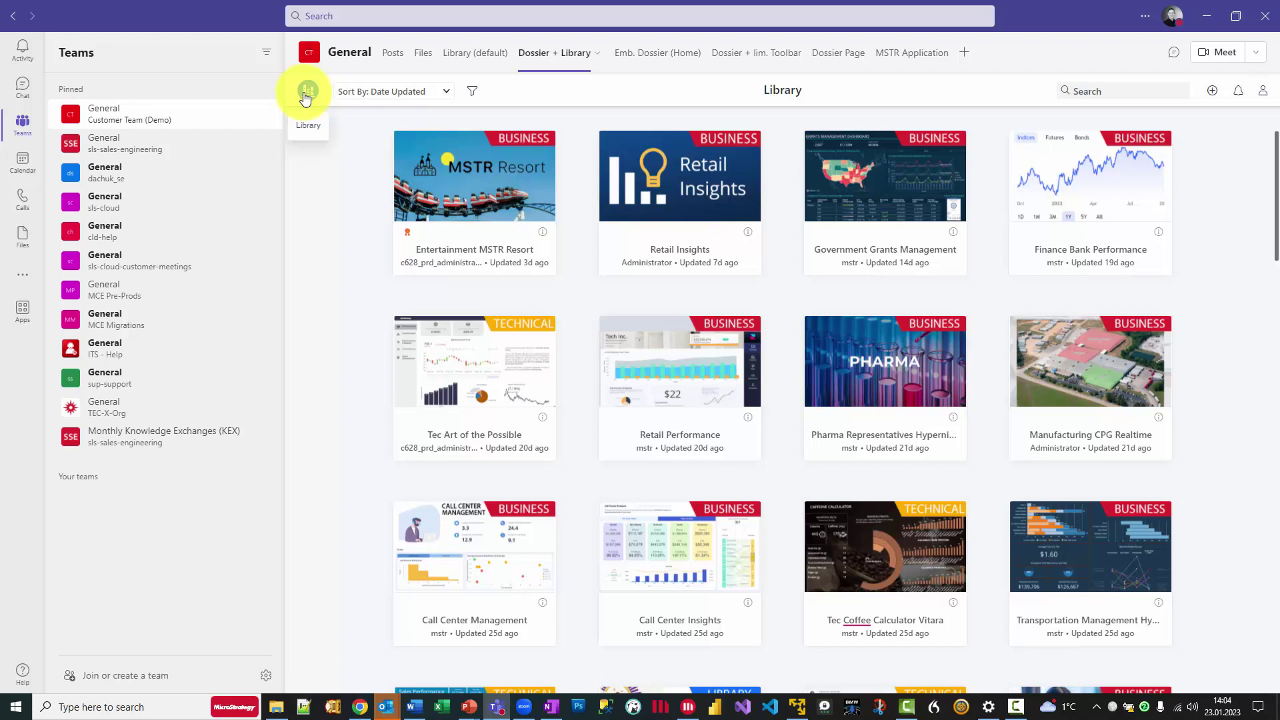
View the embedded dossiers in the Emb. Dossier (Home) and Dossier + lim. Toolbar tabs.
left_click(653, 60)
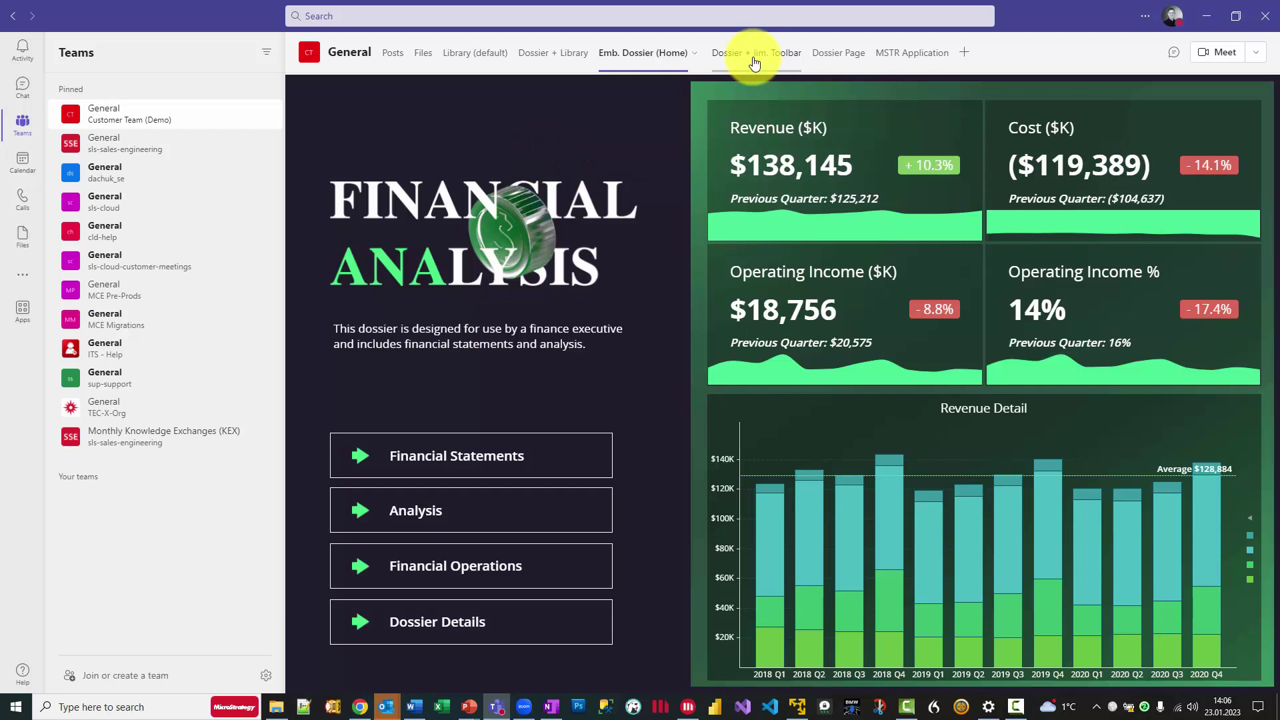
left_click(753, 63)
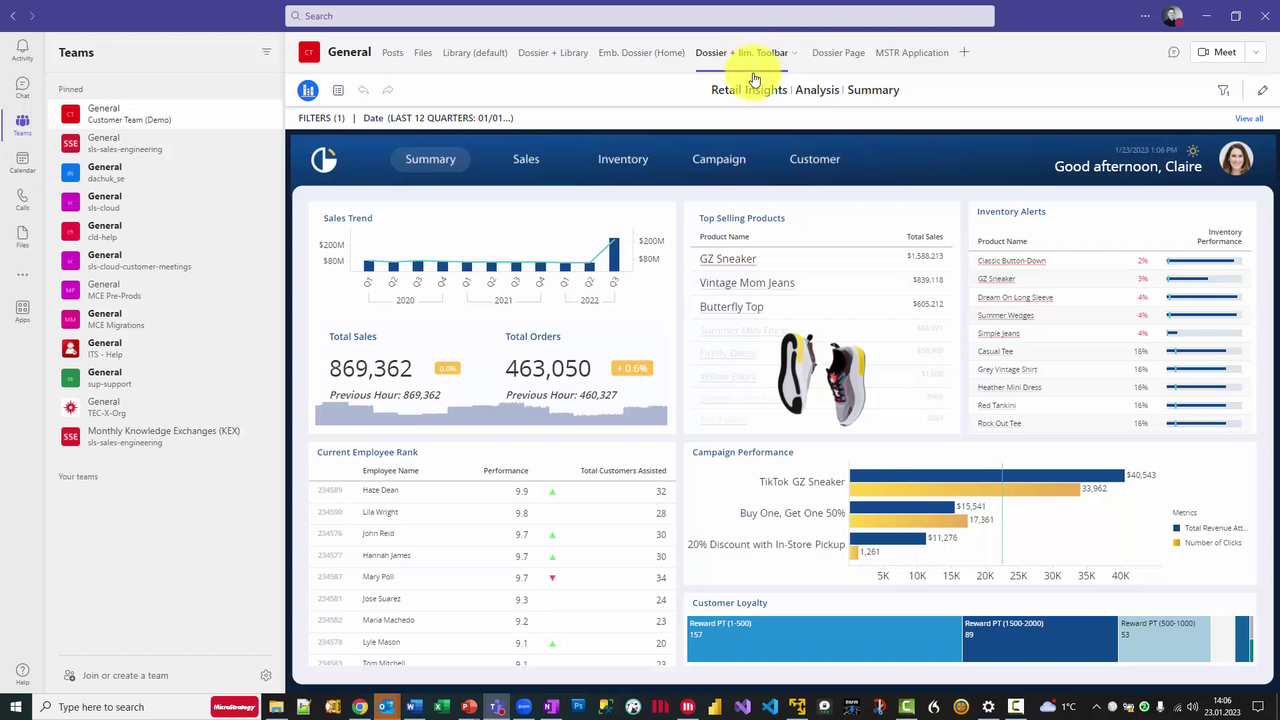
left_click(737, 252)
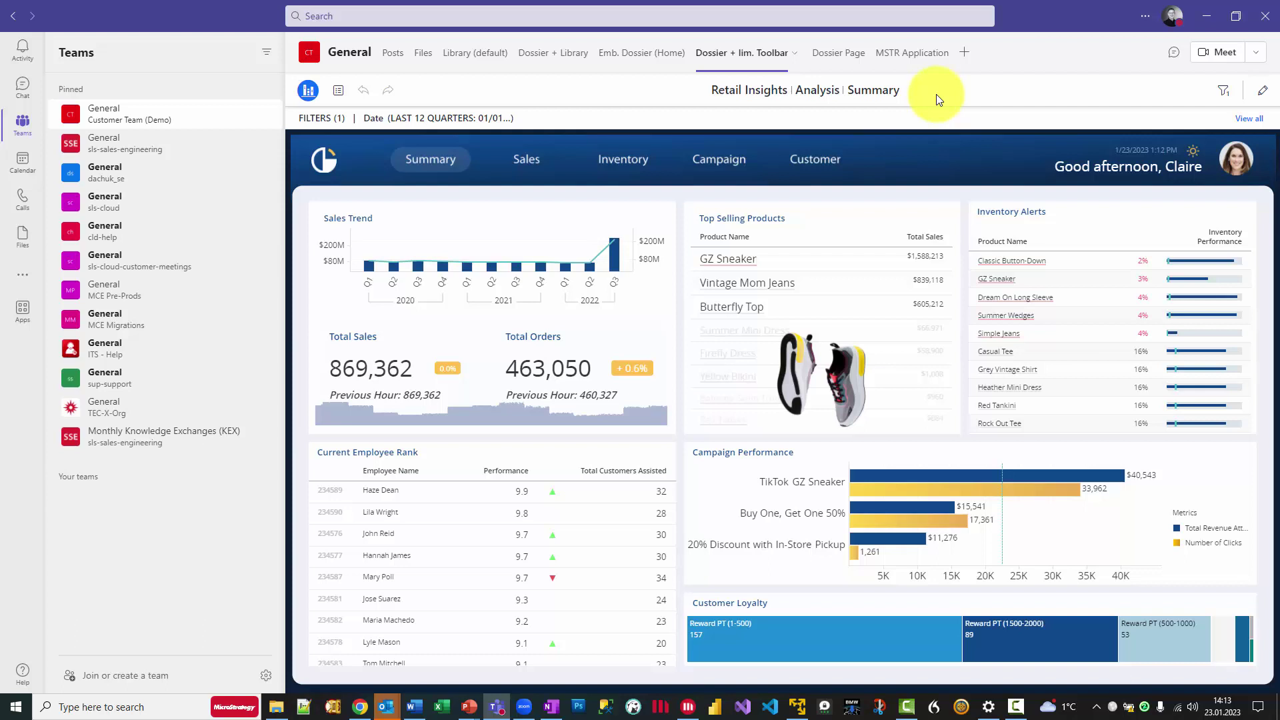
In the Dossier Page tab, go to the Analysis chapter's Summary page, and open the MSTR Application tab.
left_click(837, 58)
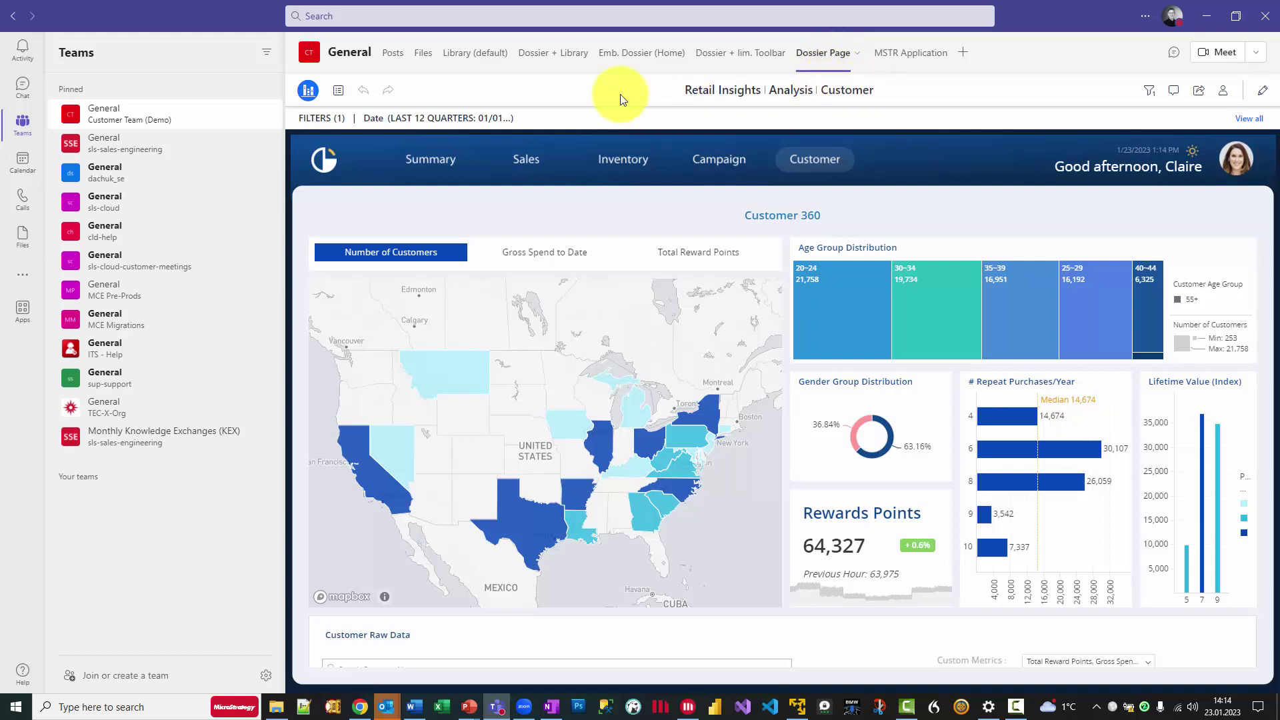
left_click(338, 91)
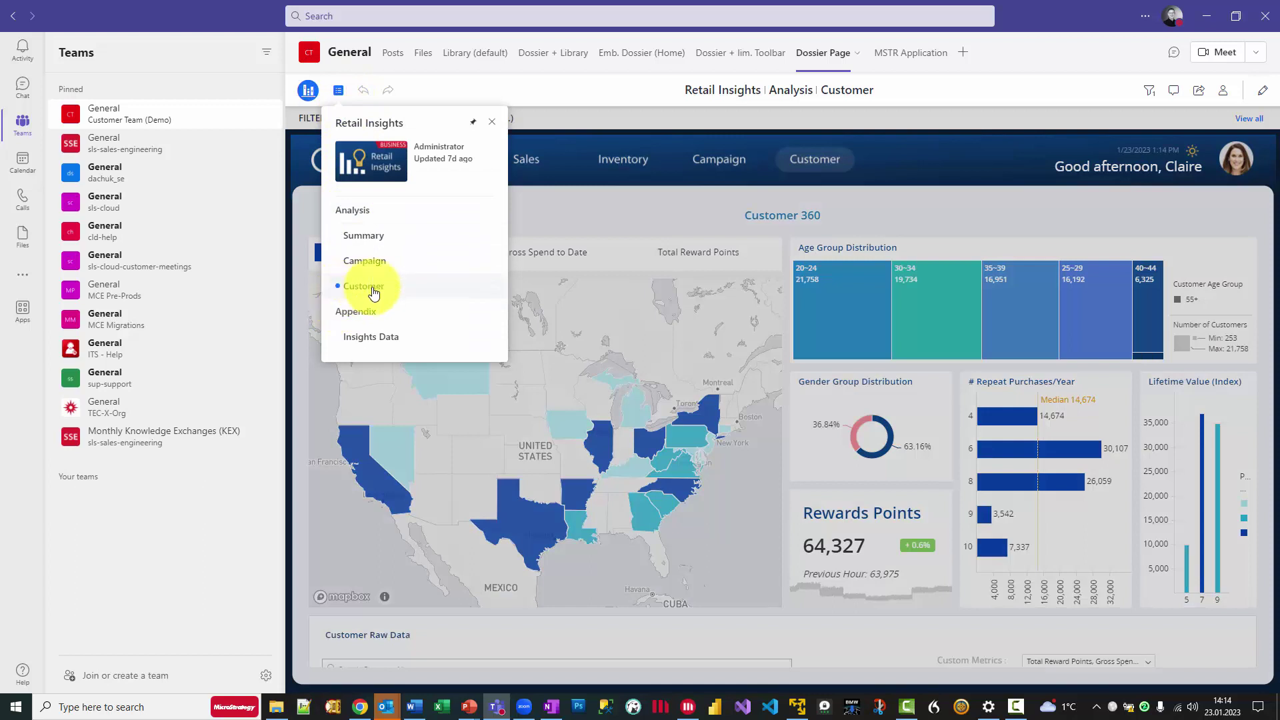
left_click(362, 212)
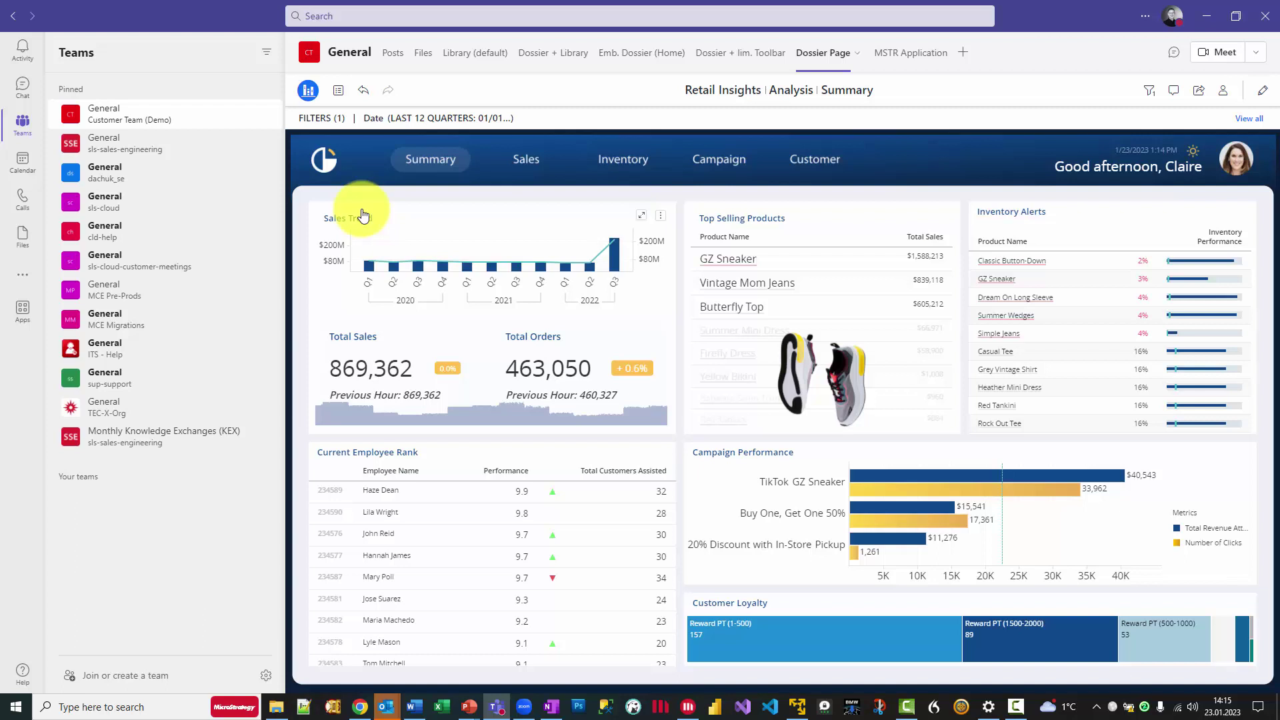
left_click(913, 59)
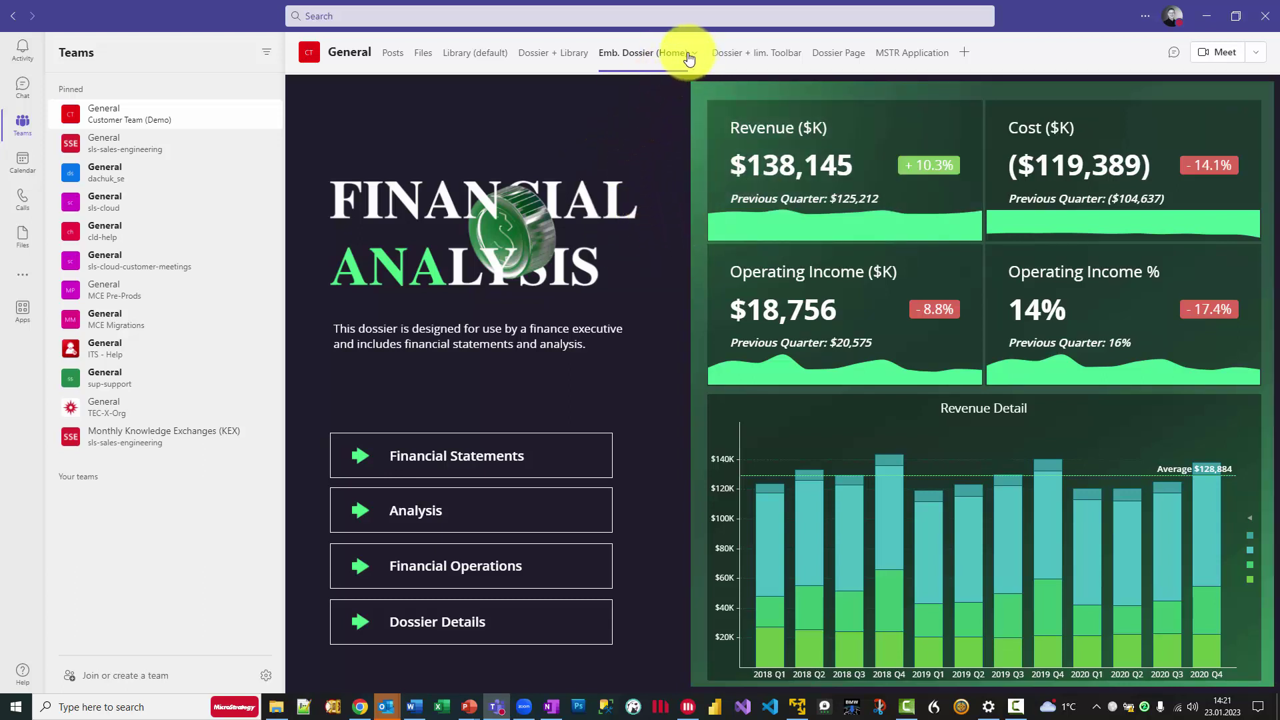
Open the settings of the Emb. Dossier (Home) tab, highlight app.embedded=true in its URL, and close the settings without saving.
left_click(675, 53)
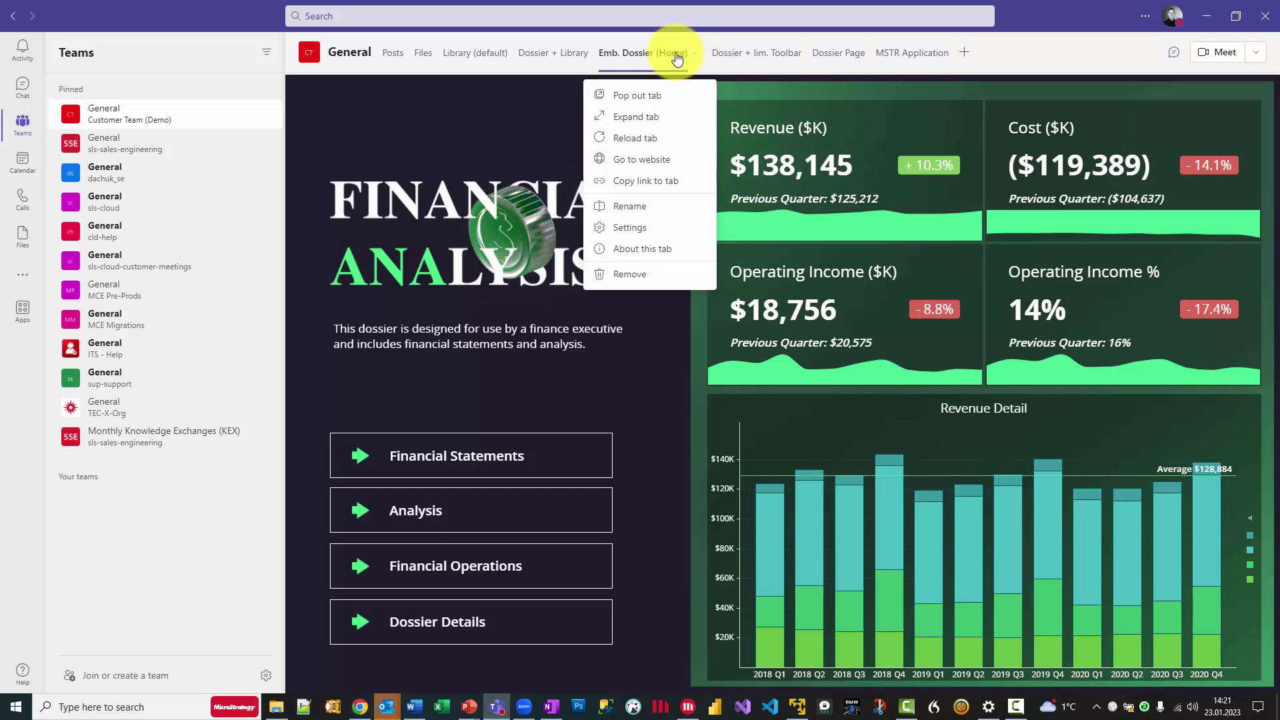
left_click(617, 230)
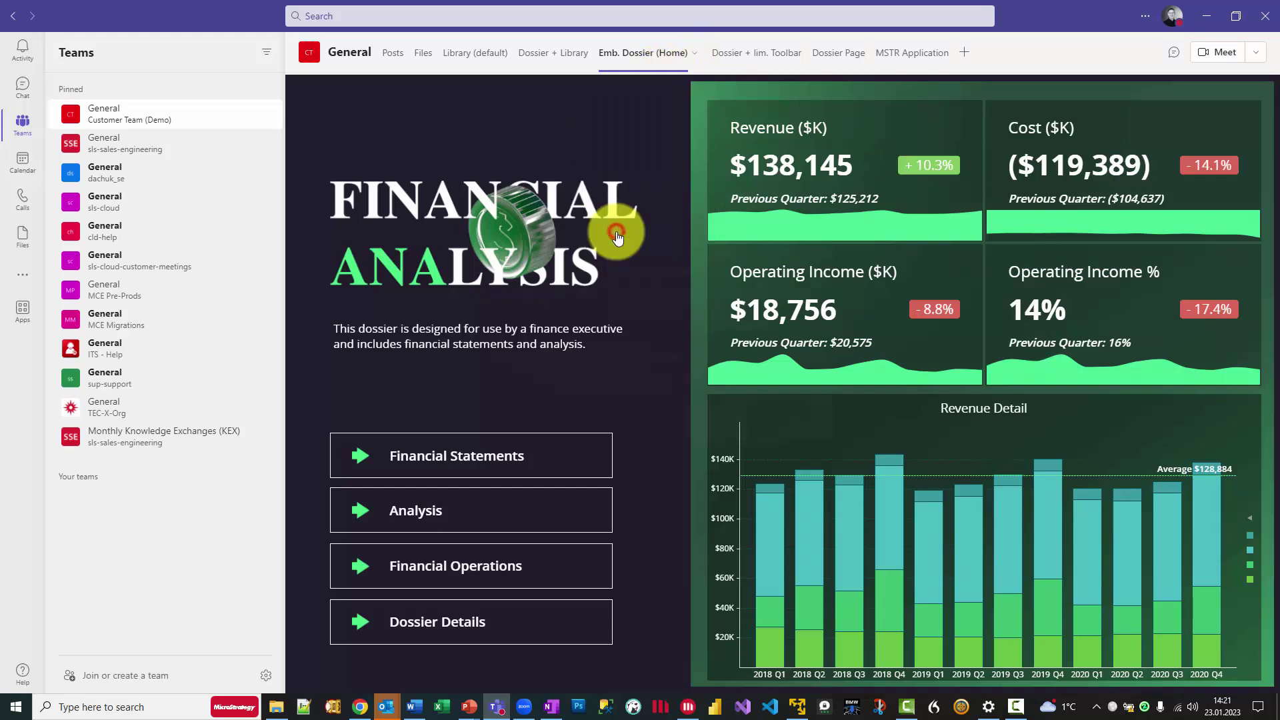
left_click(595, 341)
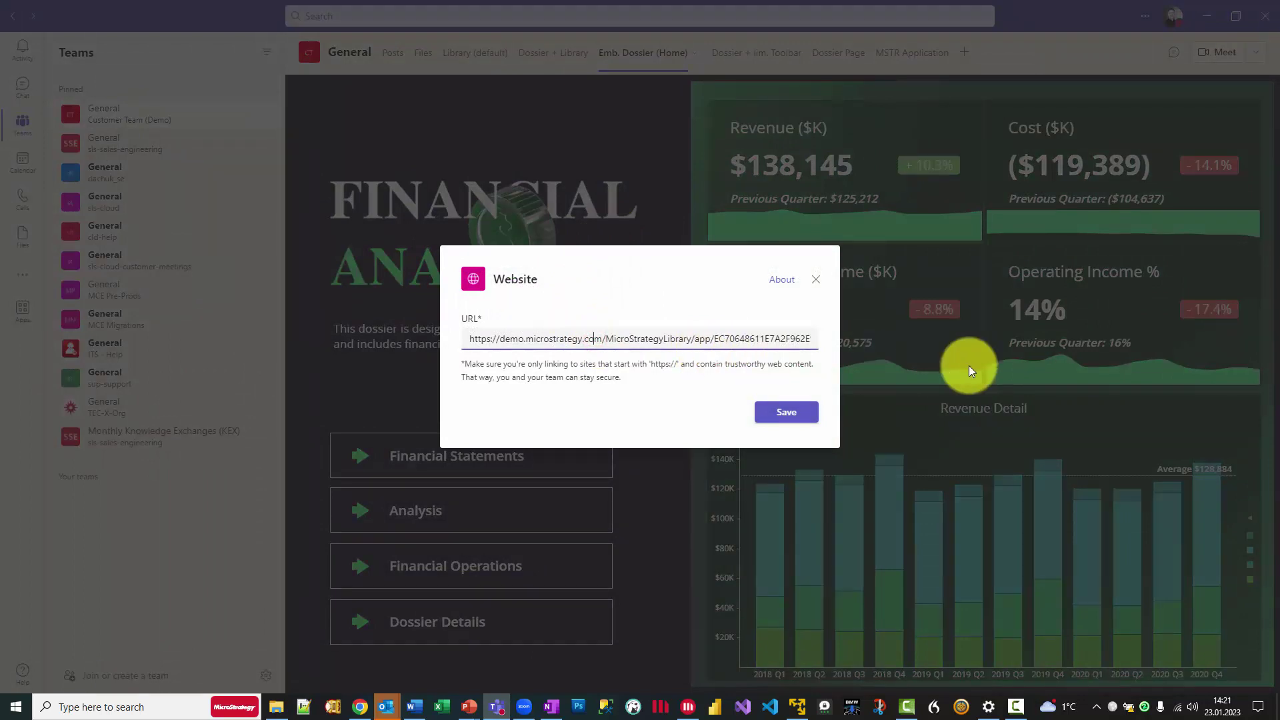
key("End")
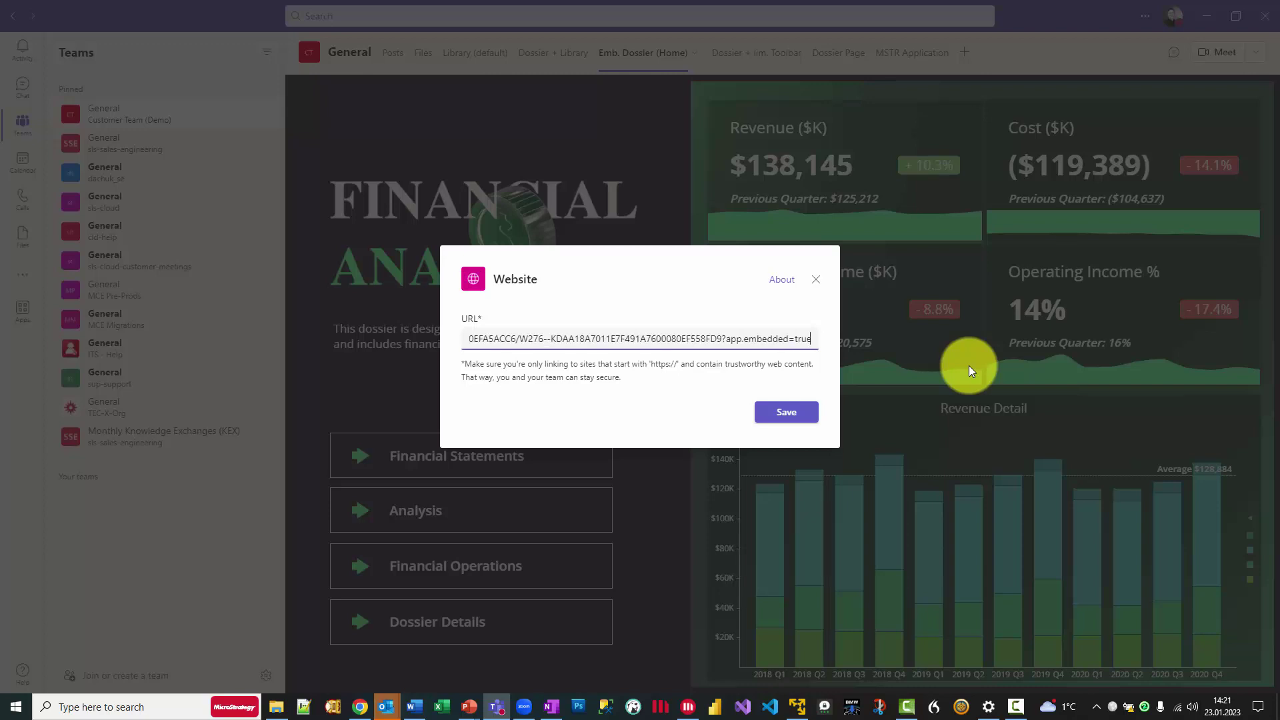
key("shift+Left")
key("shift+Left")
key("shift+Left")
key("shift+Left")
key("shift+Left")
key("shift+Left")
key("shift+Left")
key("shift+Left")
key("shift+Left")
key("shift+Left")
key("shift+Left")
key("shift+Left")
key("shift+Left")
key("shift+Left")
key("shift+Left")
key("shift+Left")
key("shift+Left")
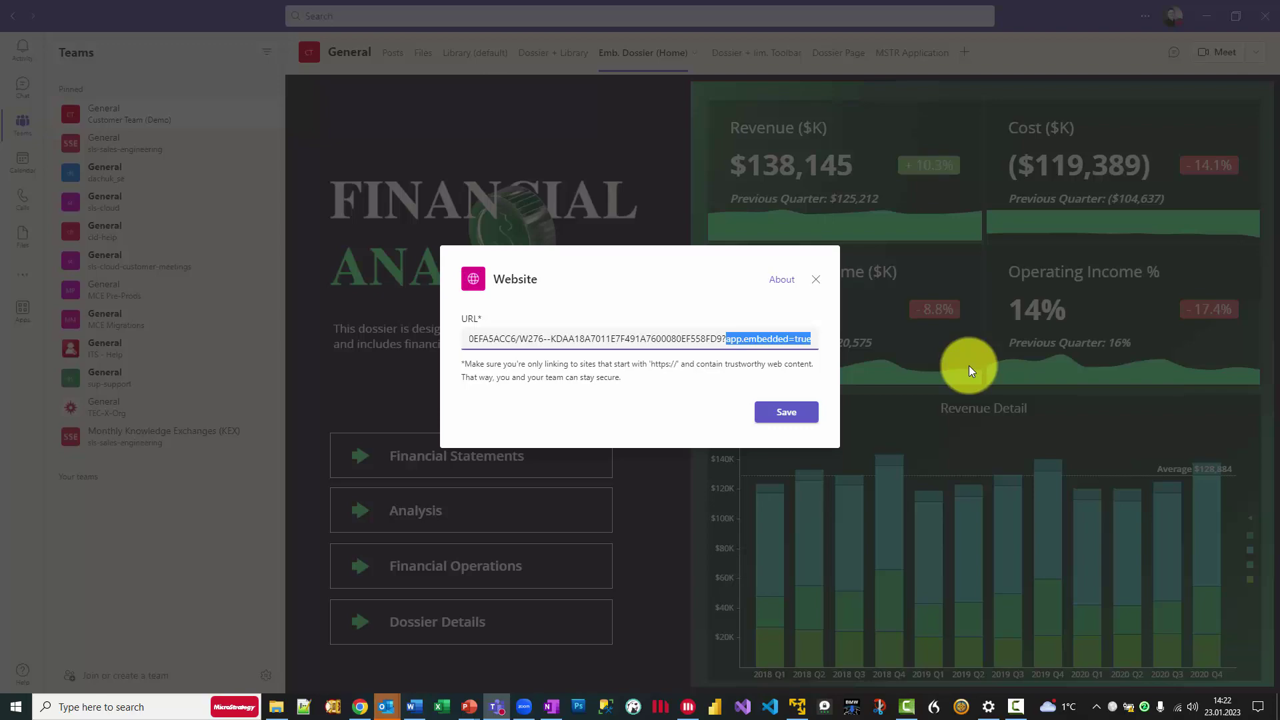
left_click(816, 279)
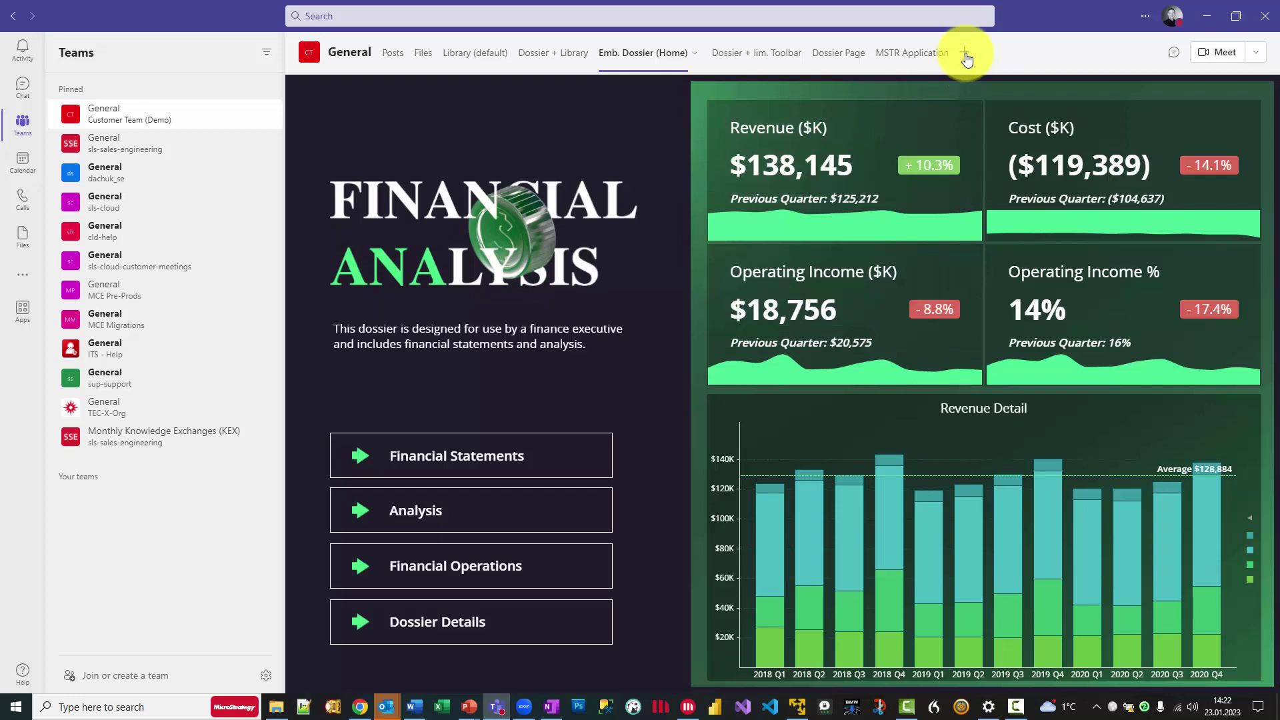
Start adding a Website tab to the channel and go to its URL field.
left_click(965, 53)
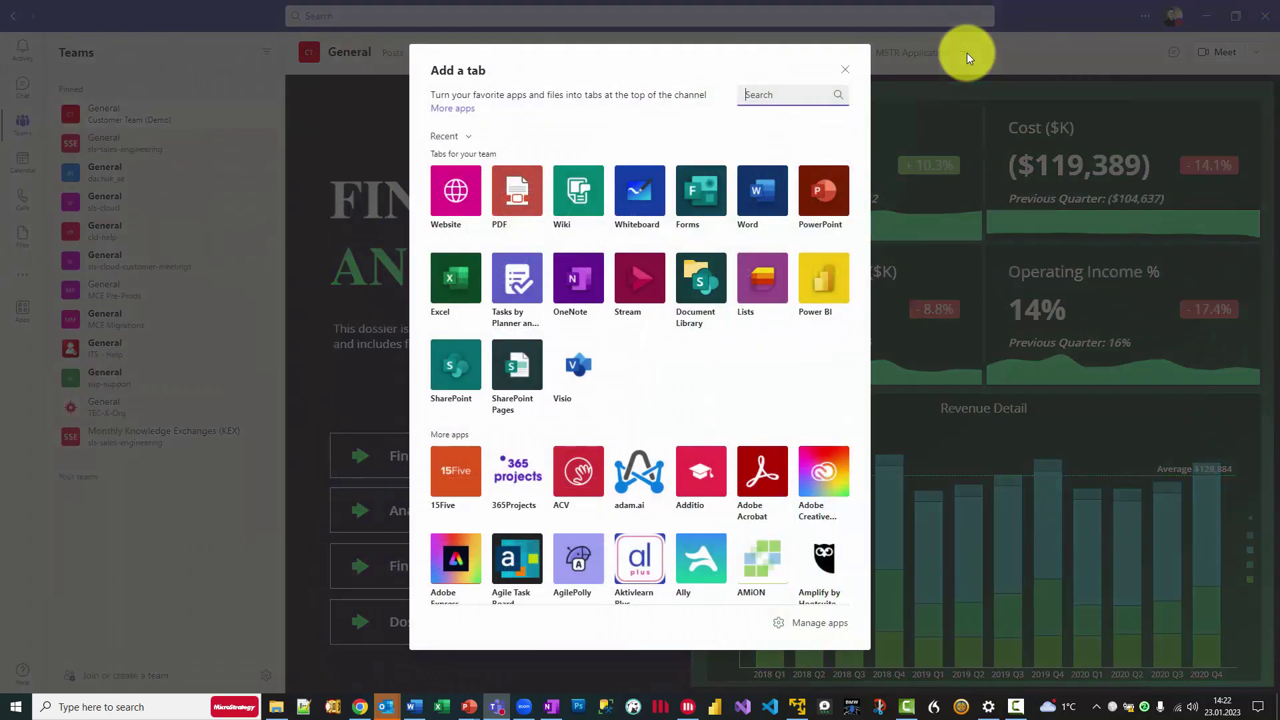
left_click(458, 198)
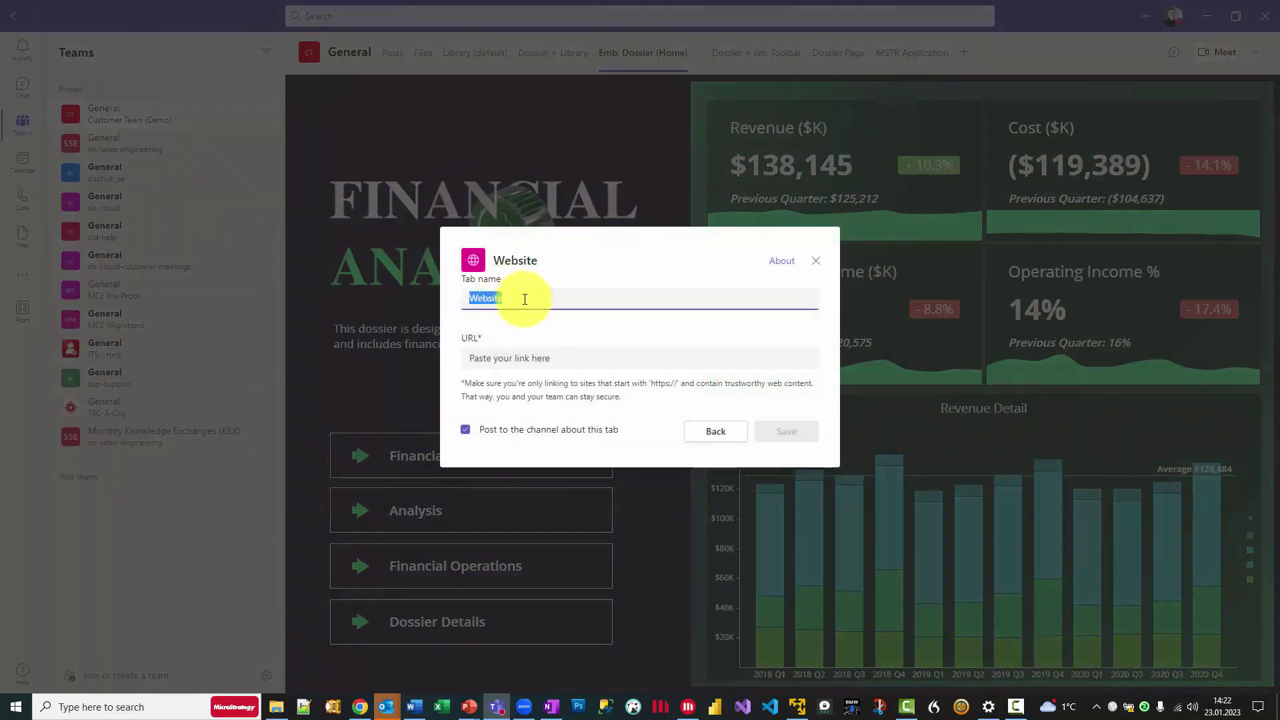
left_click(517, 357)
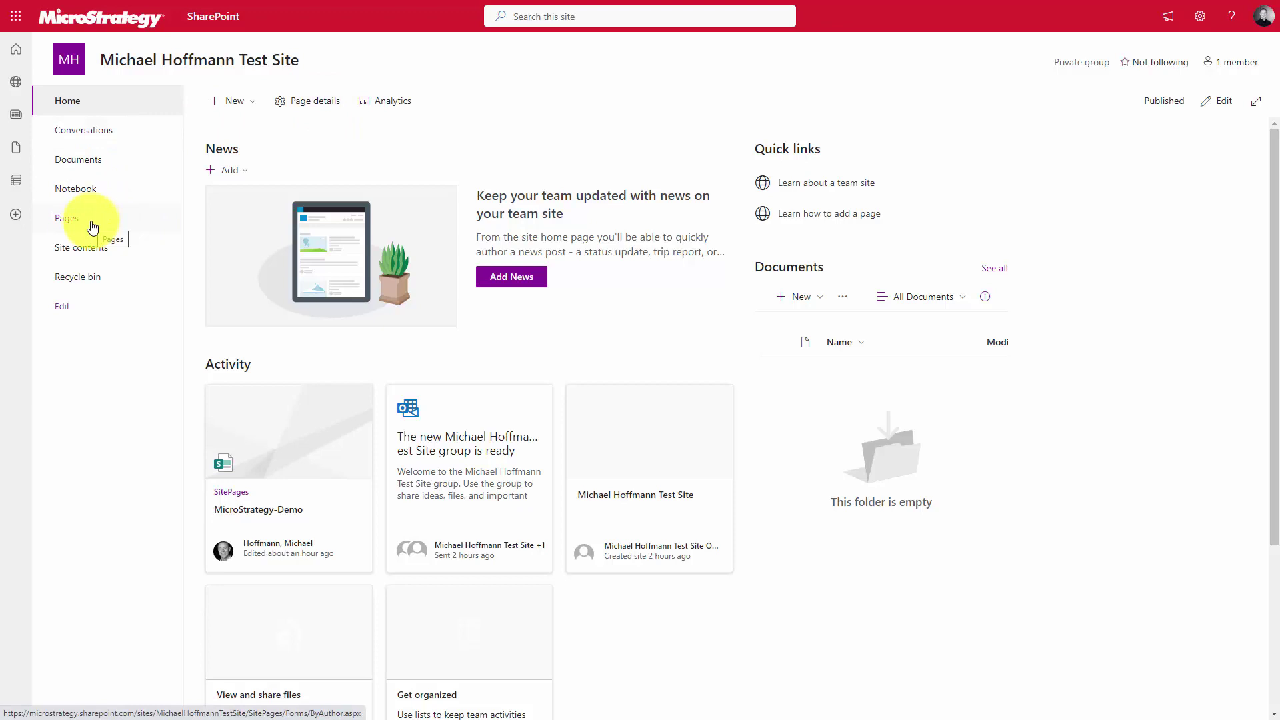
Switch to the SharePoint test site and open its MicroStrategy-Demo page with the embedded Financial Analysis dossier.
left_click(262, 418)
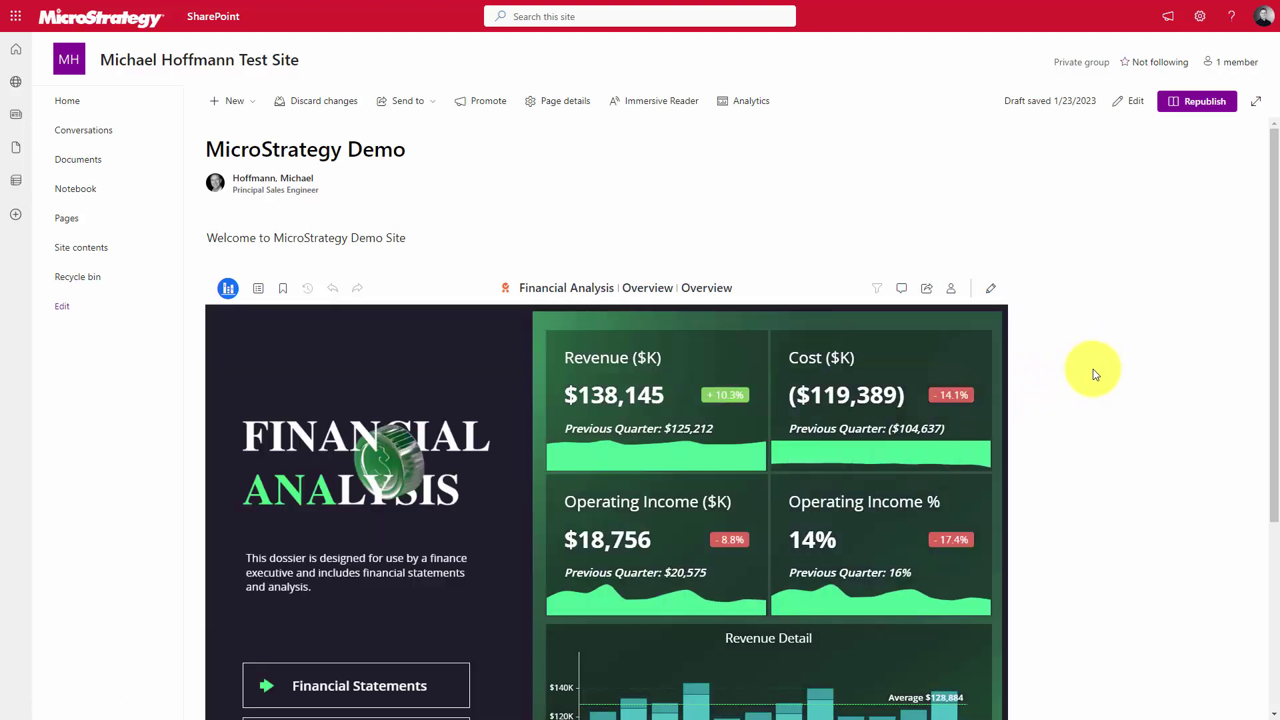
Edit the MicroStrategy Demo page and open the Embed web part's properties to view the Financial Analysis dossier's full iframe code.
scroll(1071, 345, "down", 4)
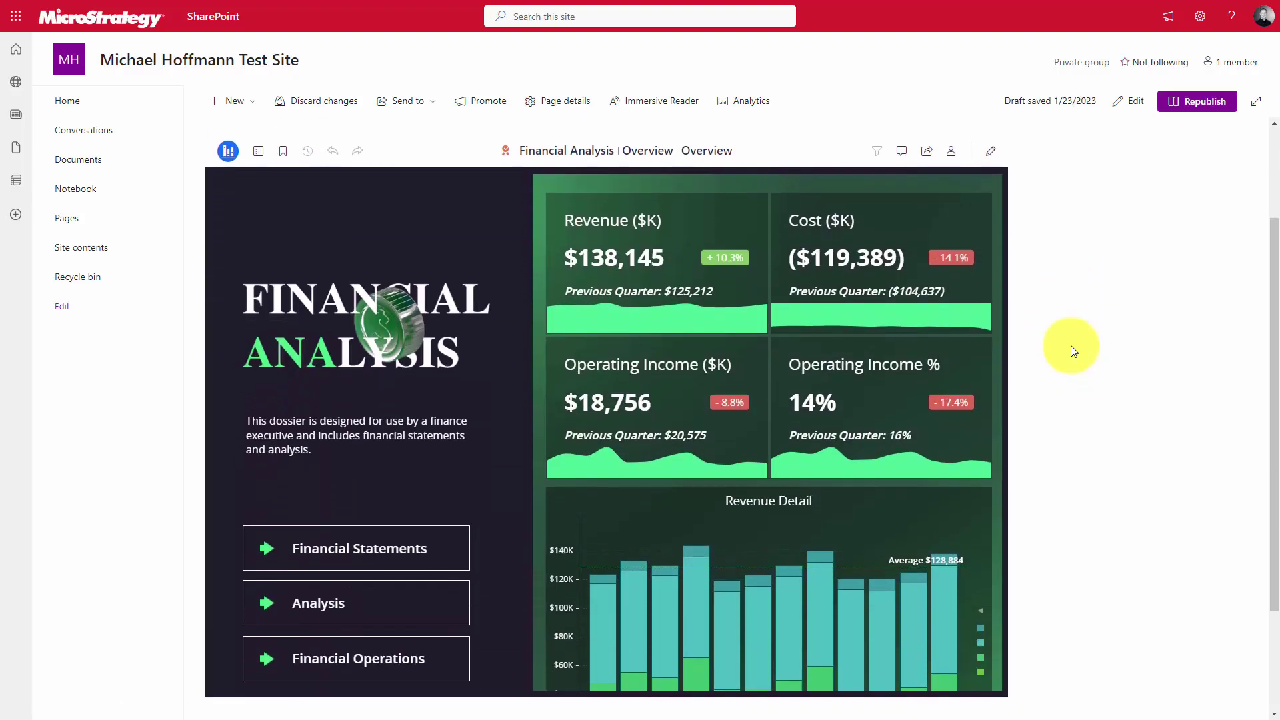
scroll(1071, 345, "up", 2)
scroll(1070, 346, "up", 2)
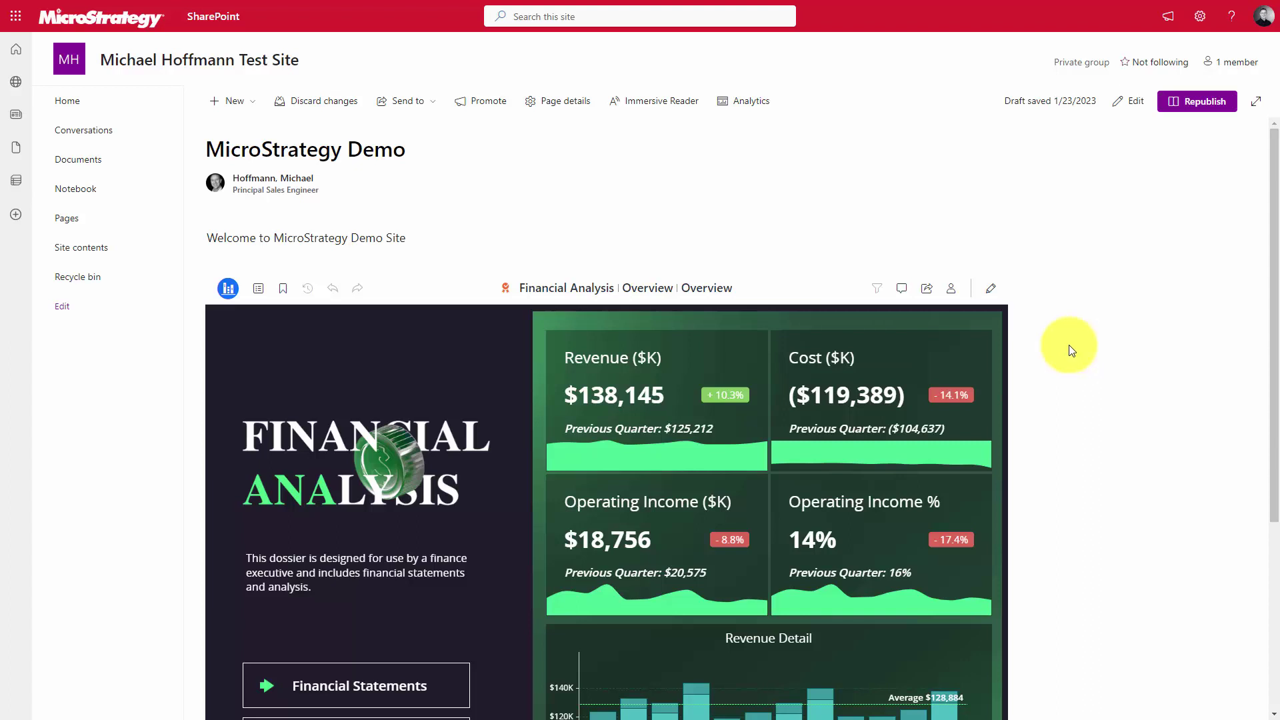
left_click(1132, 103)
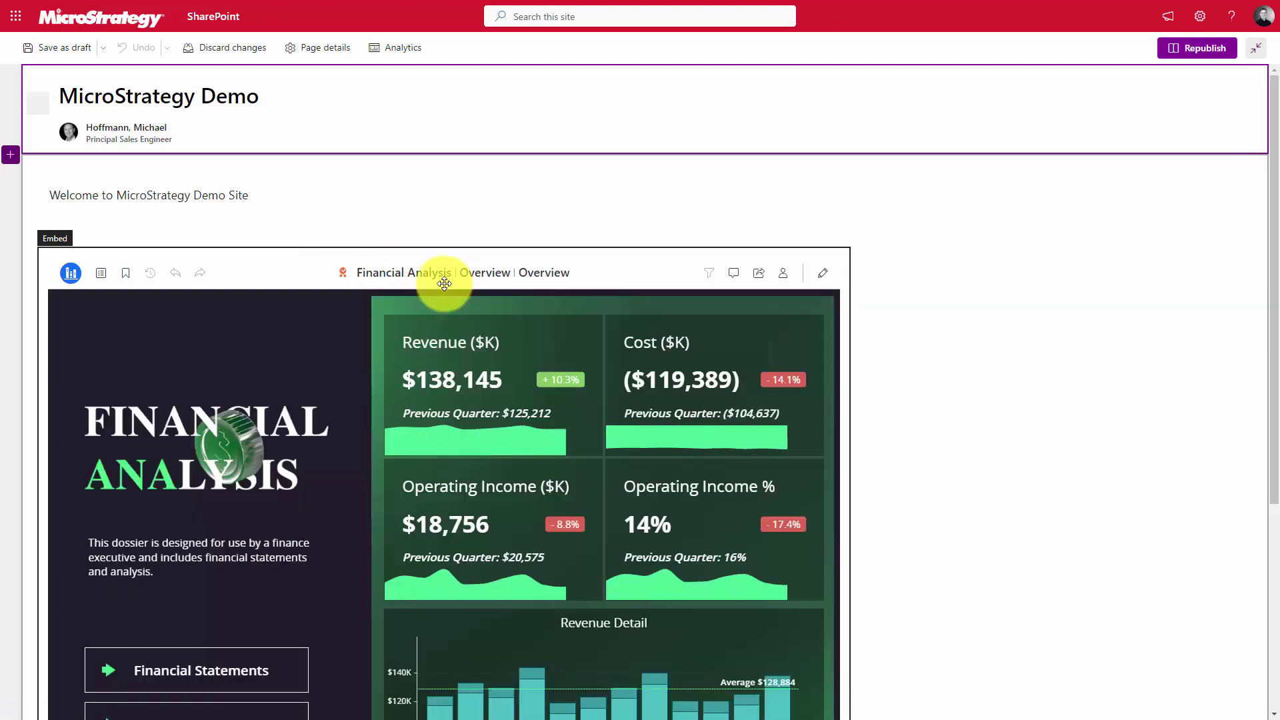
left_click(239, 264)
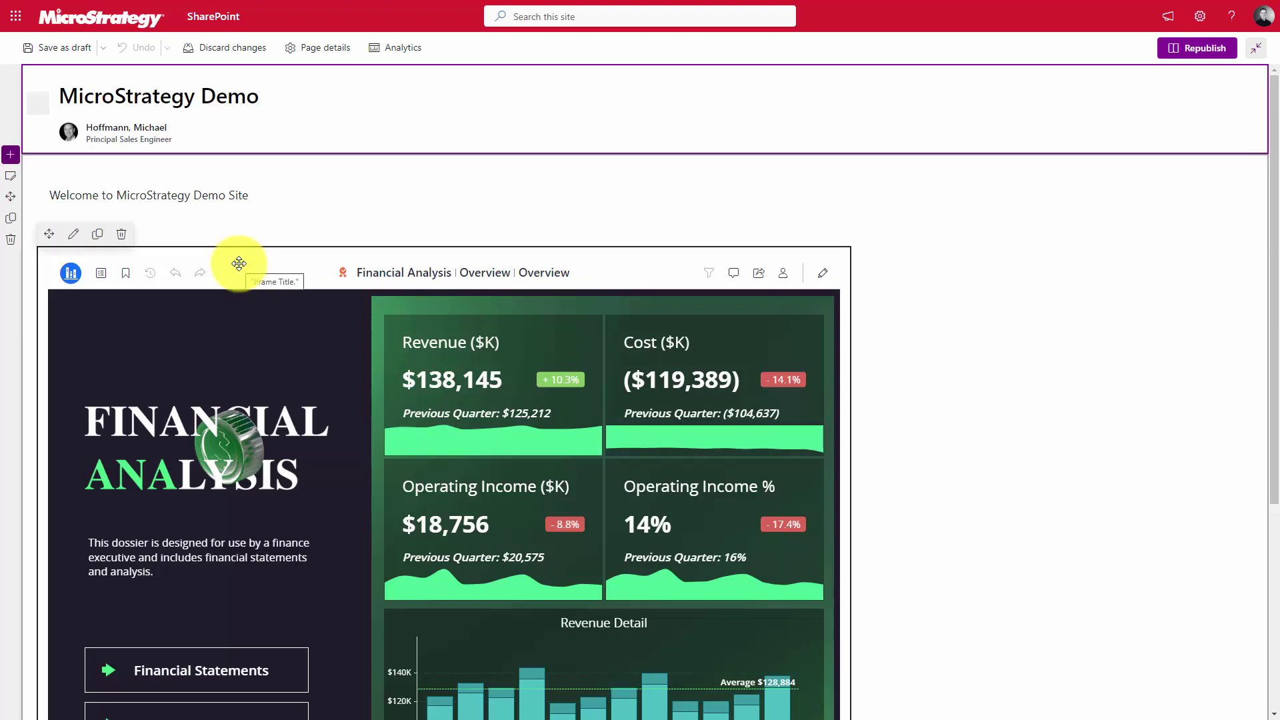
left_click(73, 236)
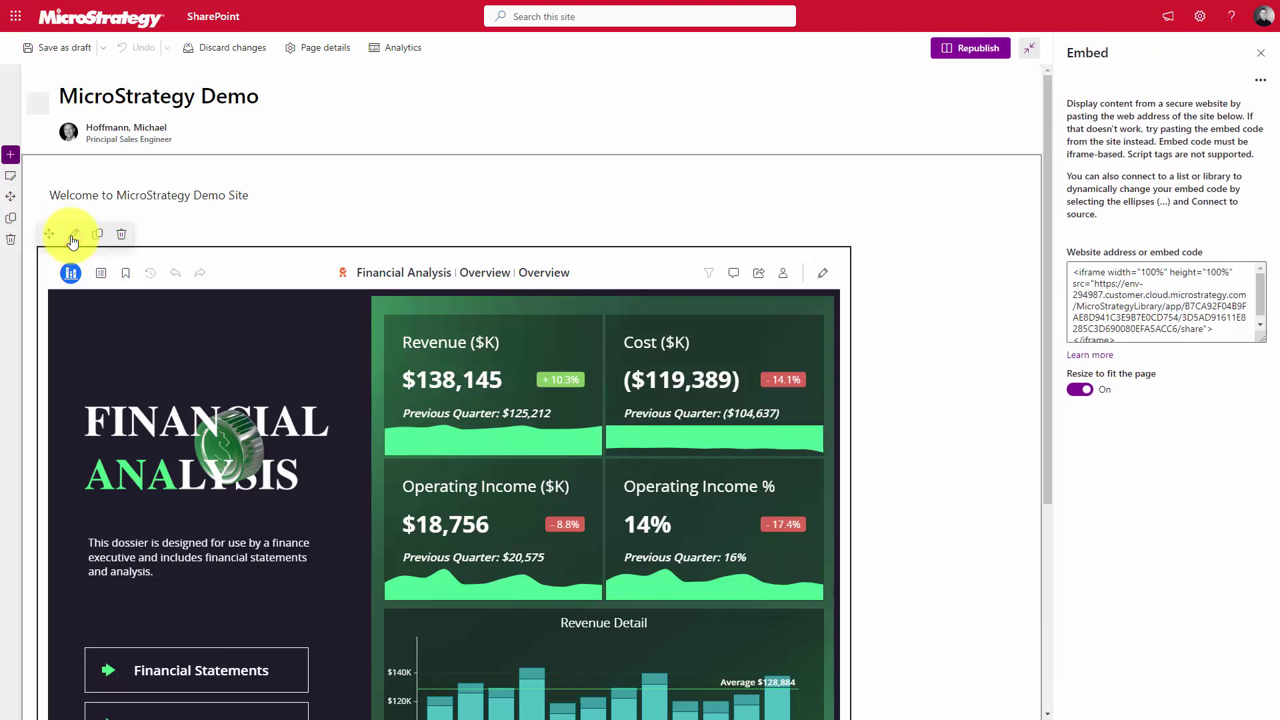
left_click_drag(1259, 339, 1262, 374)
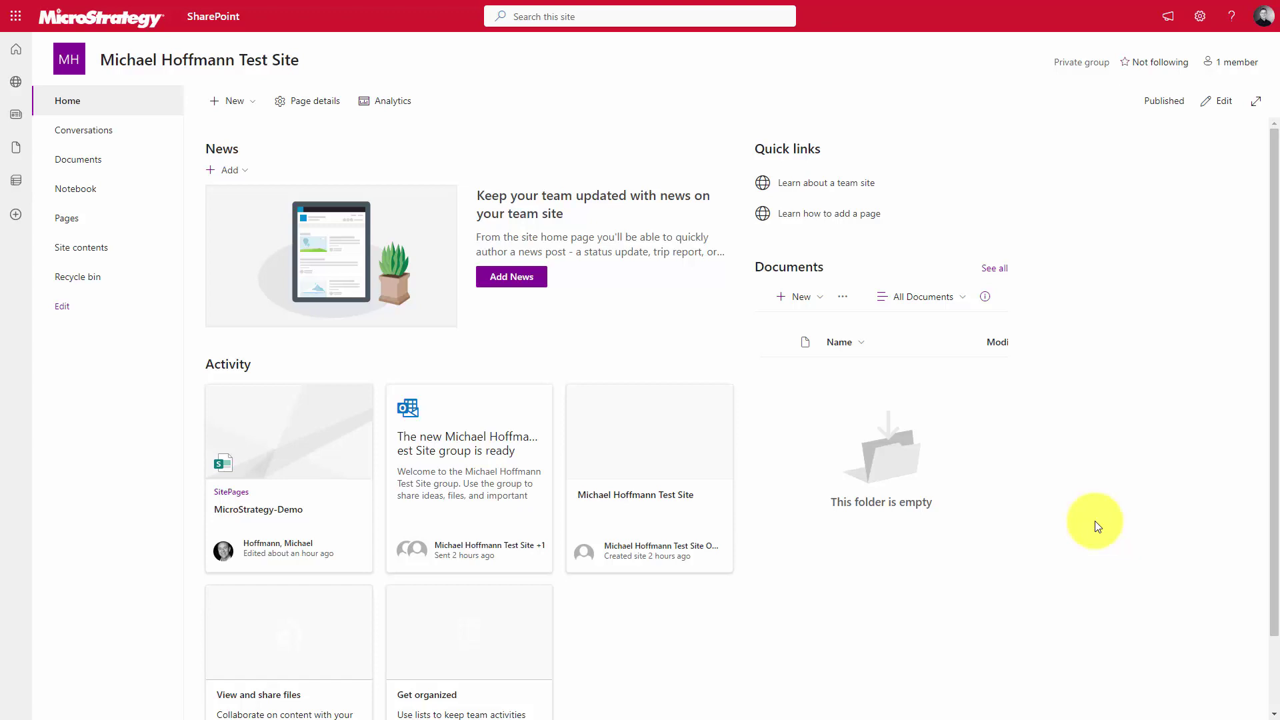
From the SharePoint test site's home page, create a new page using the Blank template.
left_click(245, 101)
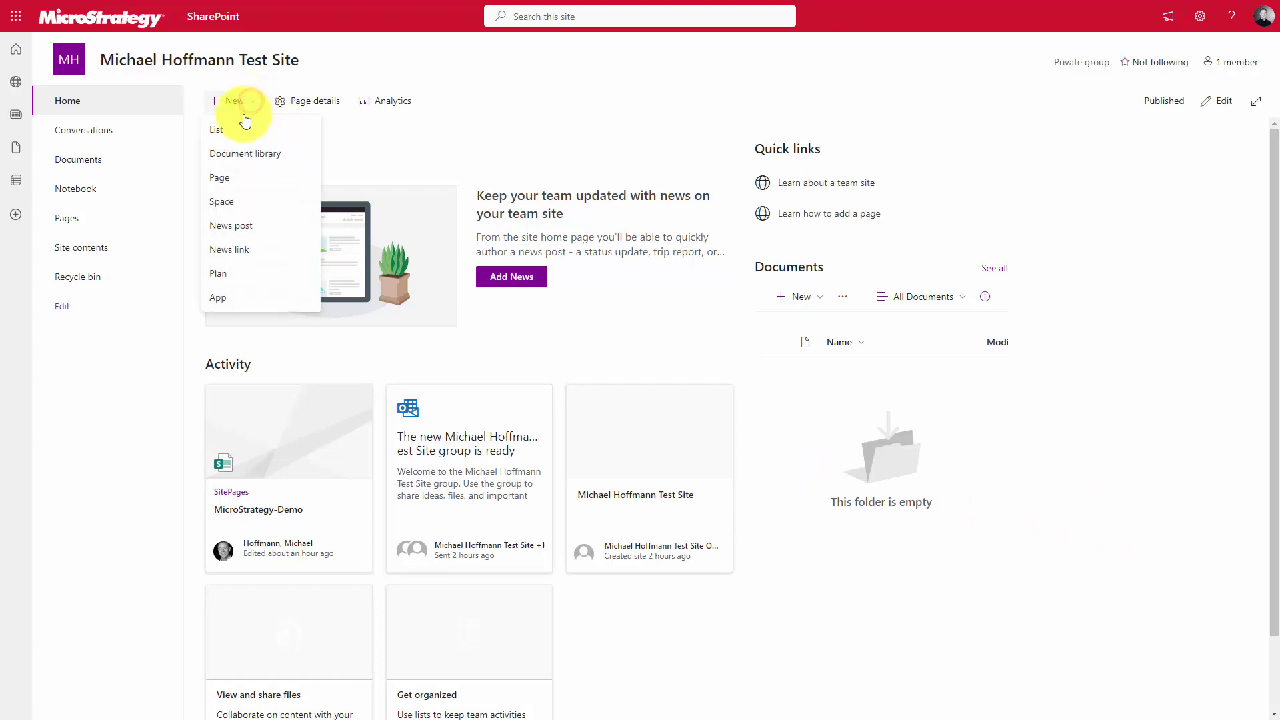
left_click(227, 176)
left_click(203, 189)
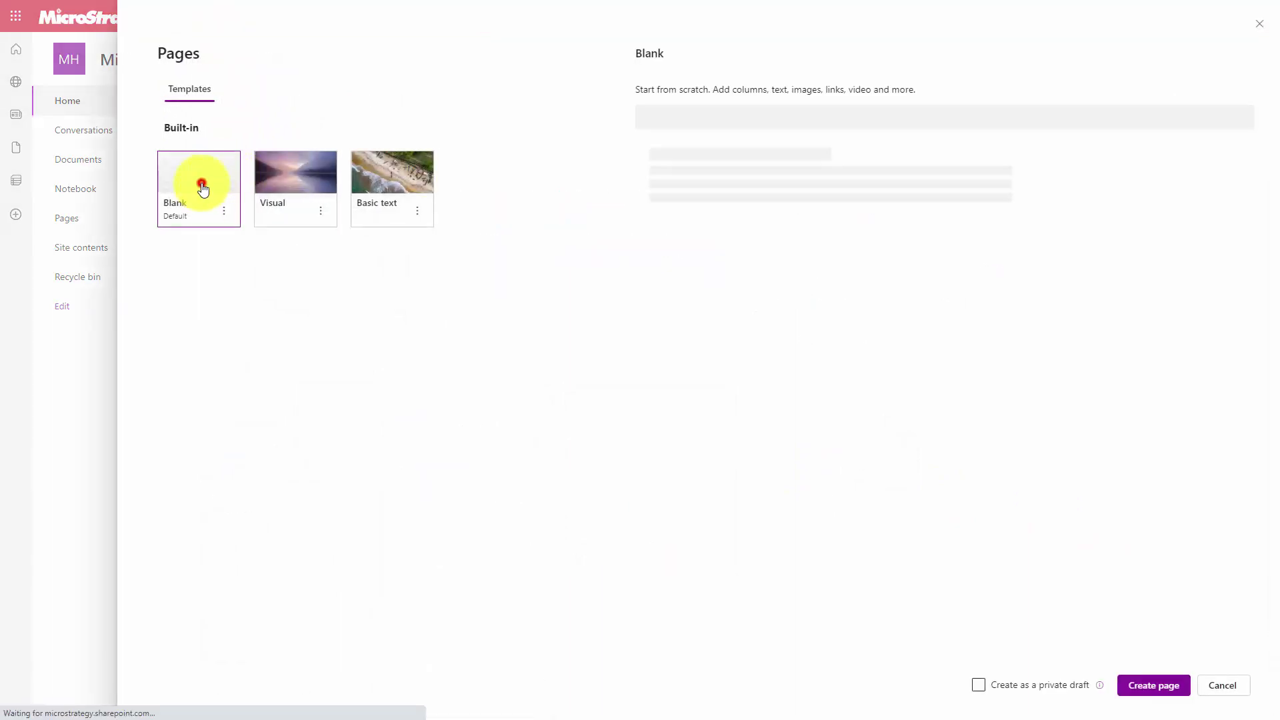
left_click(1163, 687)
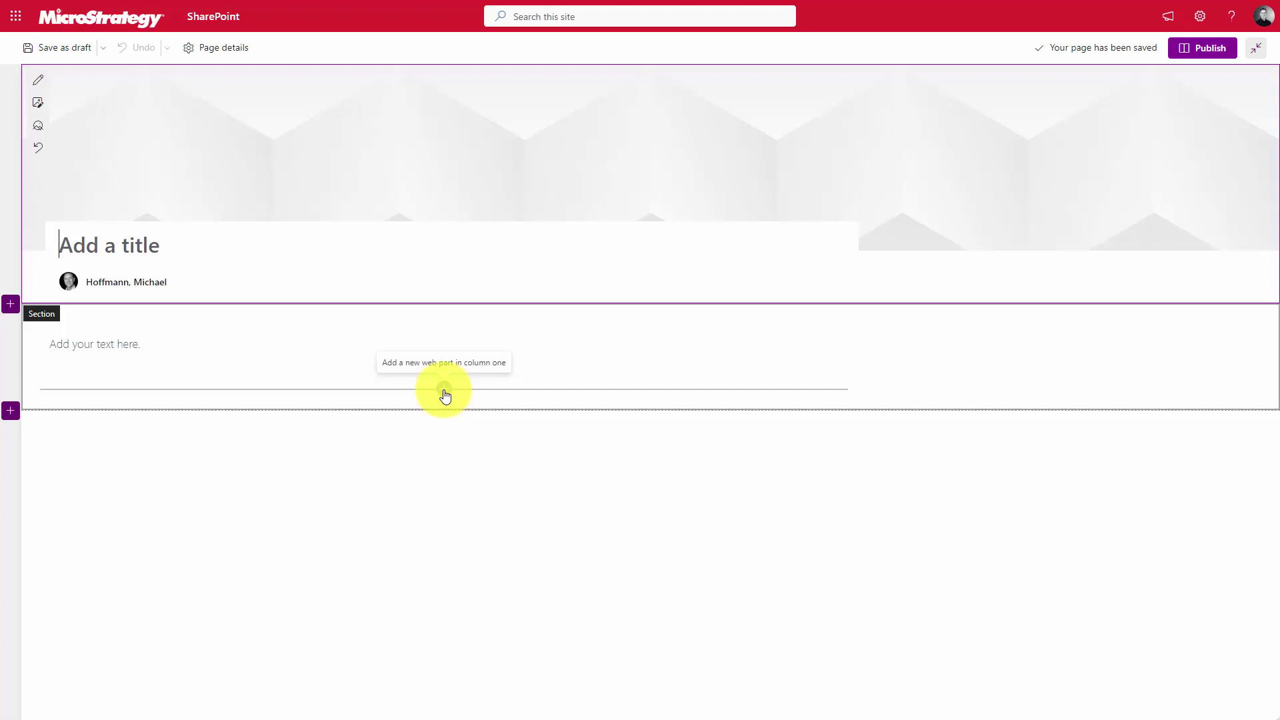
Add an Embed web part below the text area of the new page and go to its website address or embed code field.
left_click(444, 390)
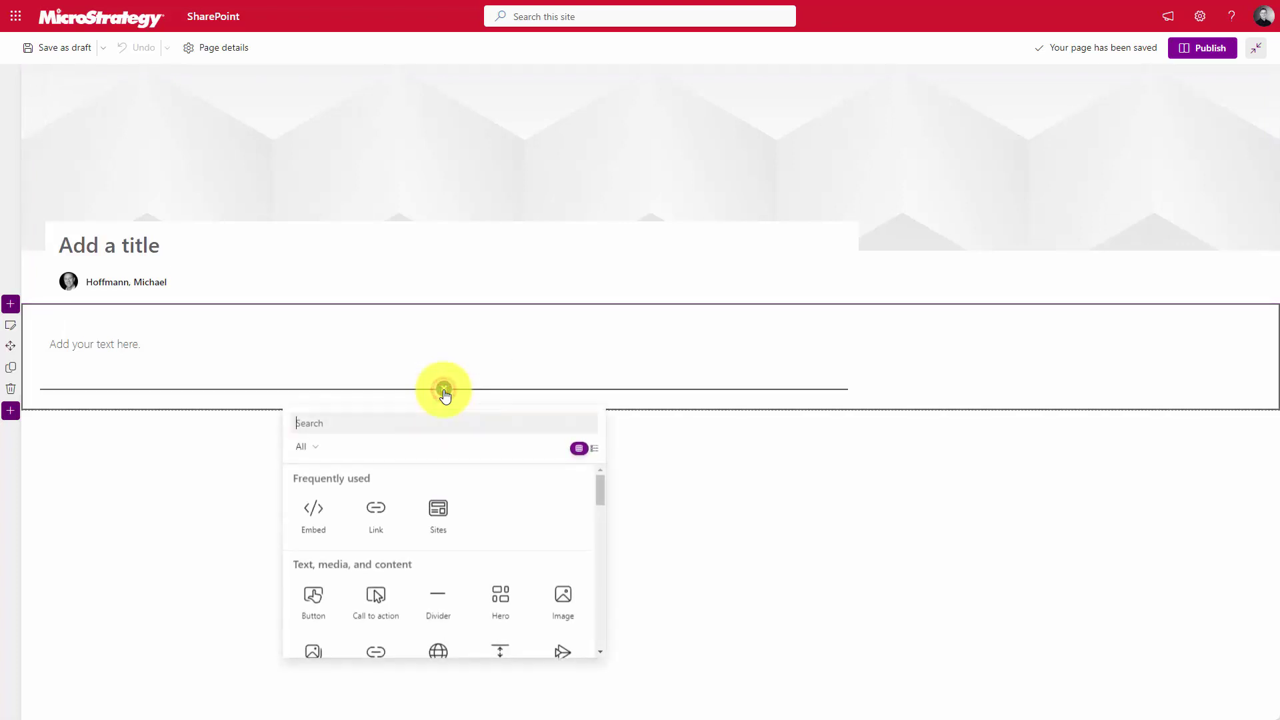
type("embed")
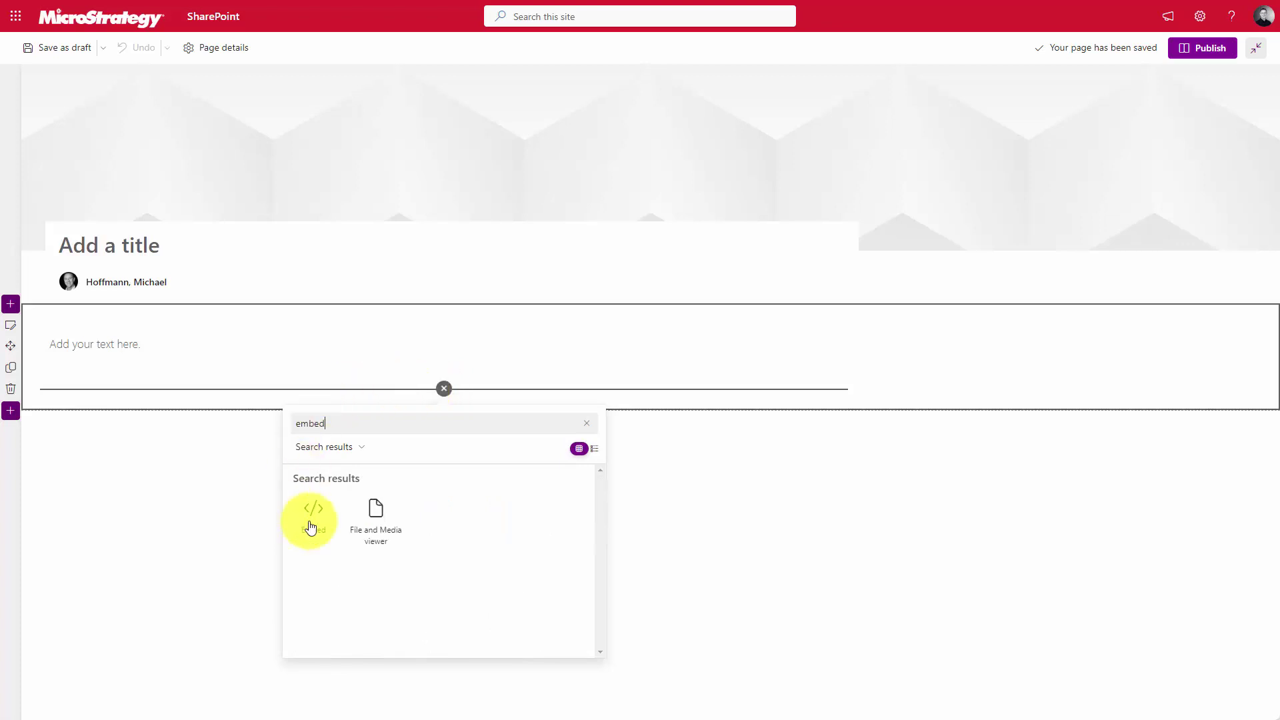
left_click(315, 520)
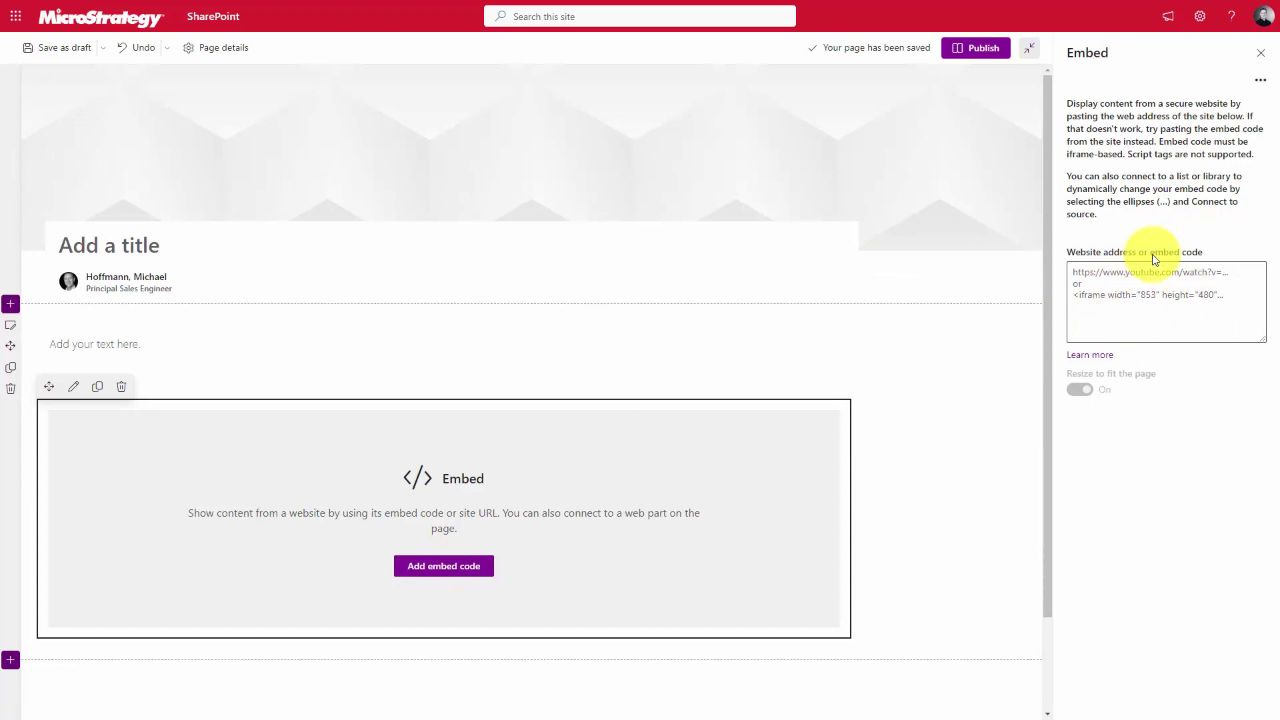
left_click(1131, 279)
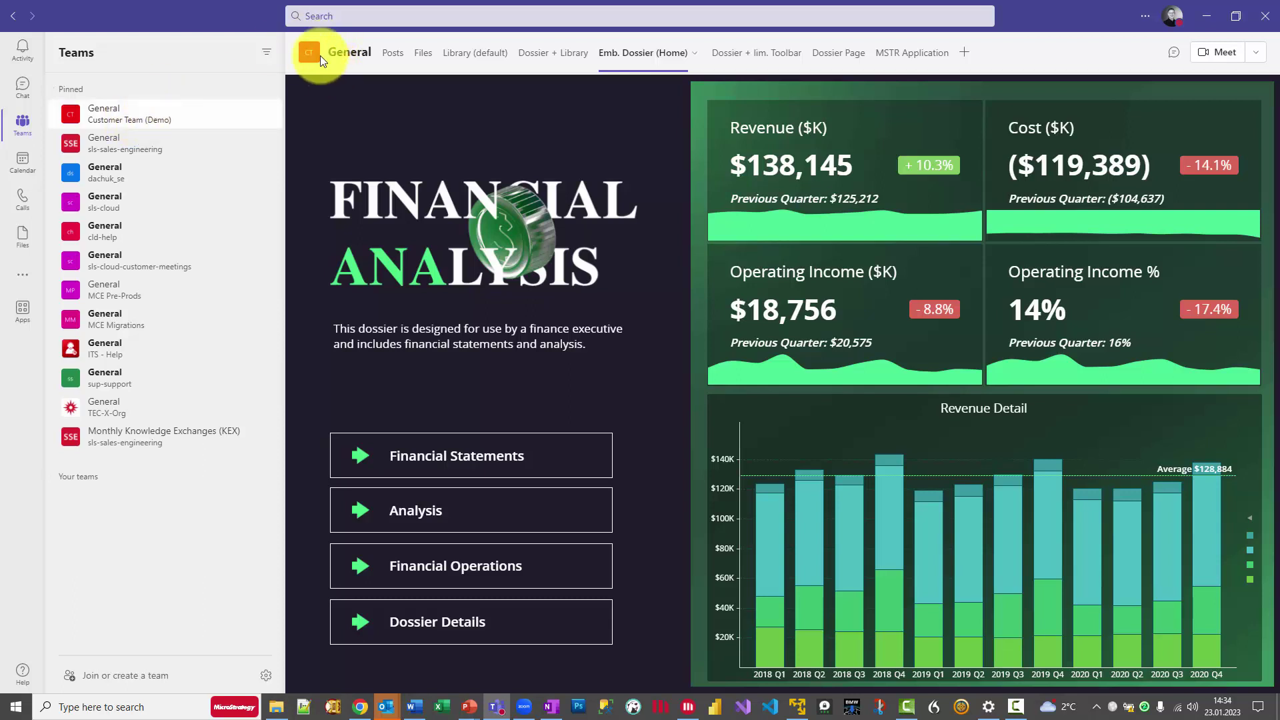
In Microsoft Teams, add a standard channel named MicroStrategy Alerts to the Customer Team (Demo) team.
mouse_move(311, 59)
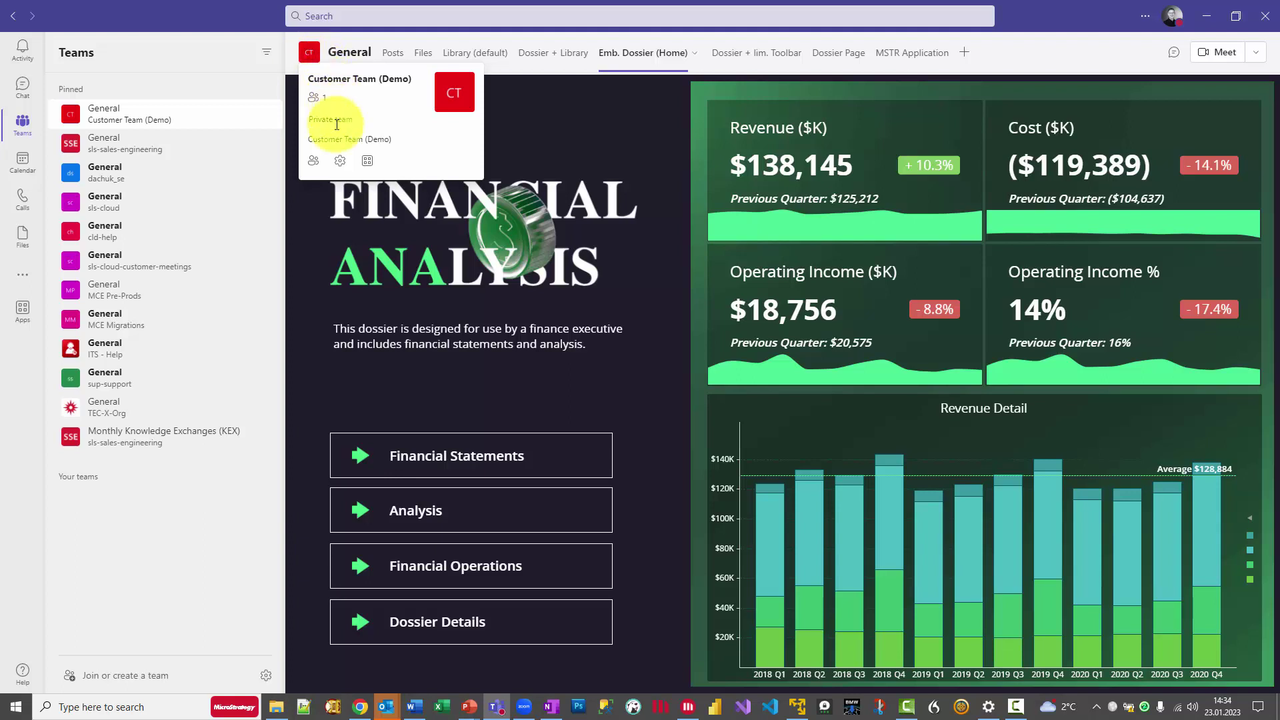
left_click(340, 163)
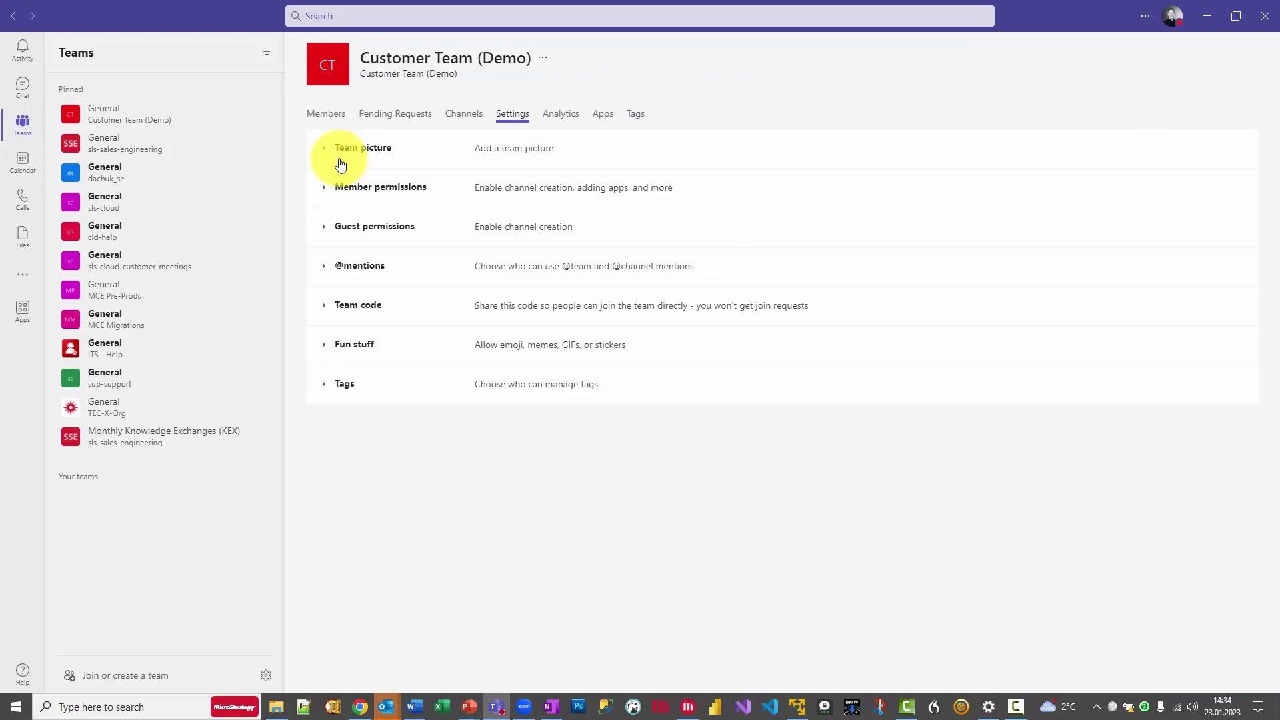
left_click(460, 117)
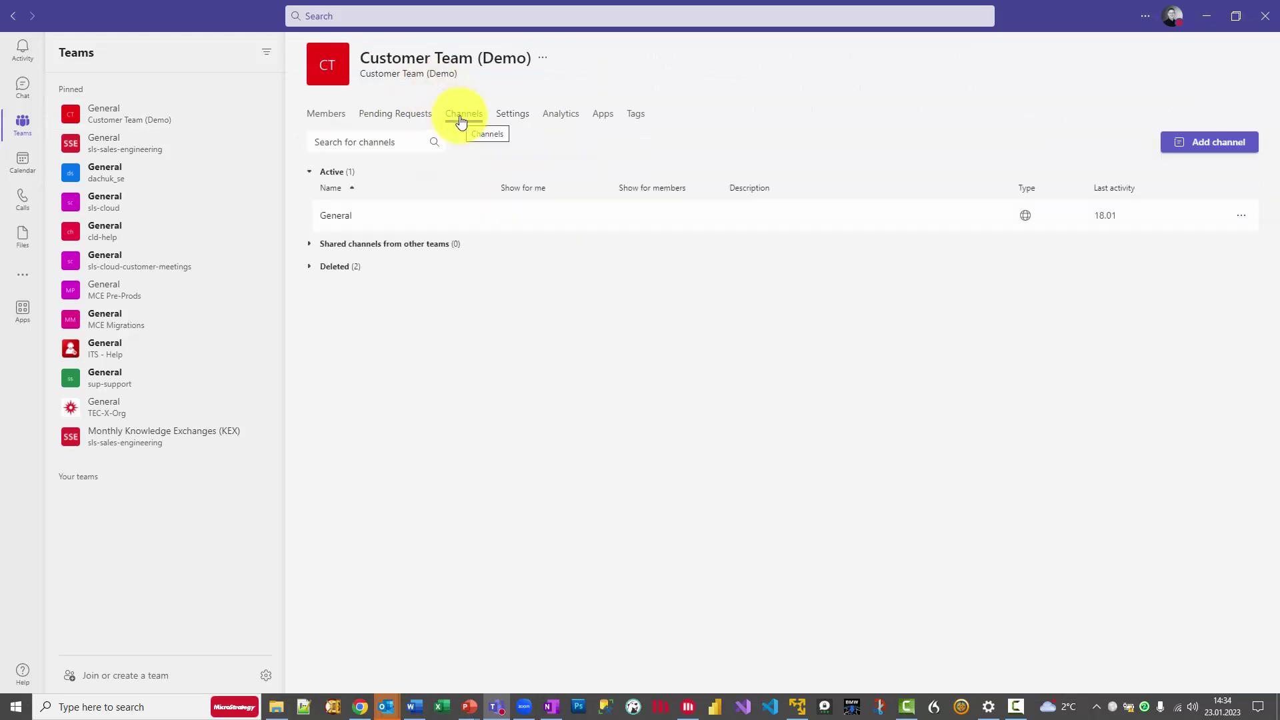
left_click(1229, 144)
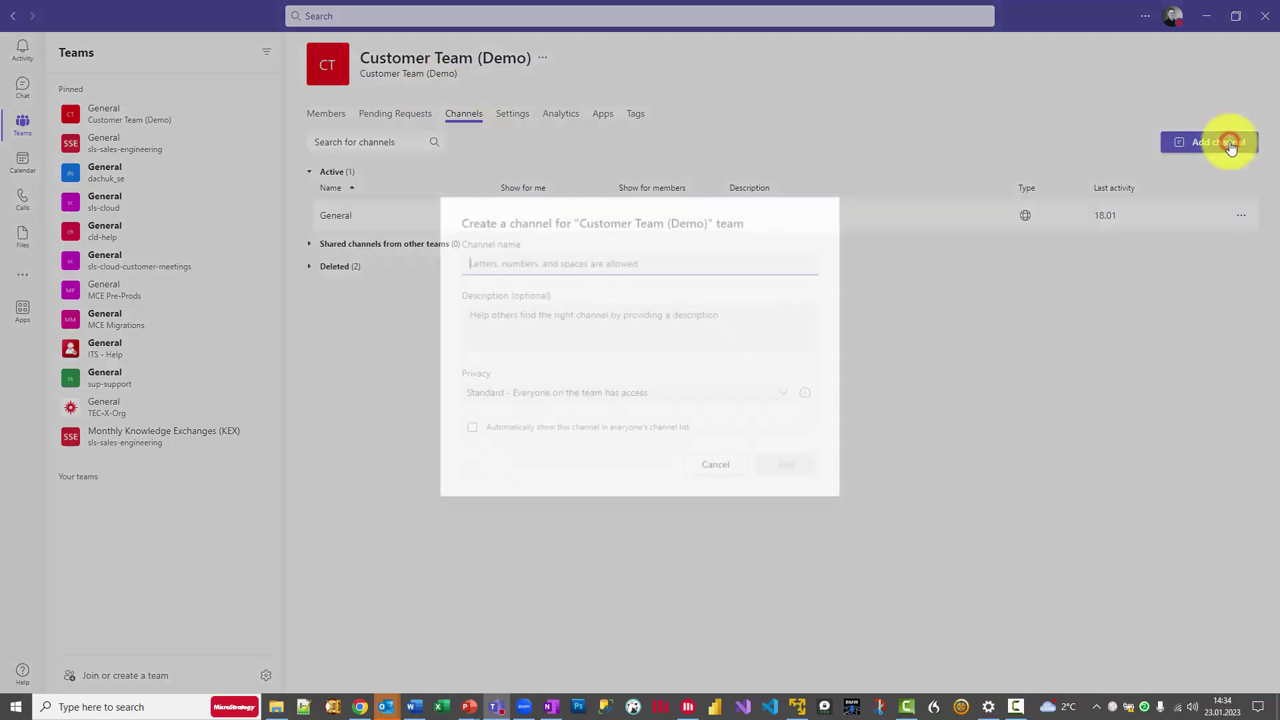
type("Mic")
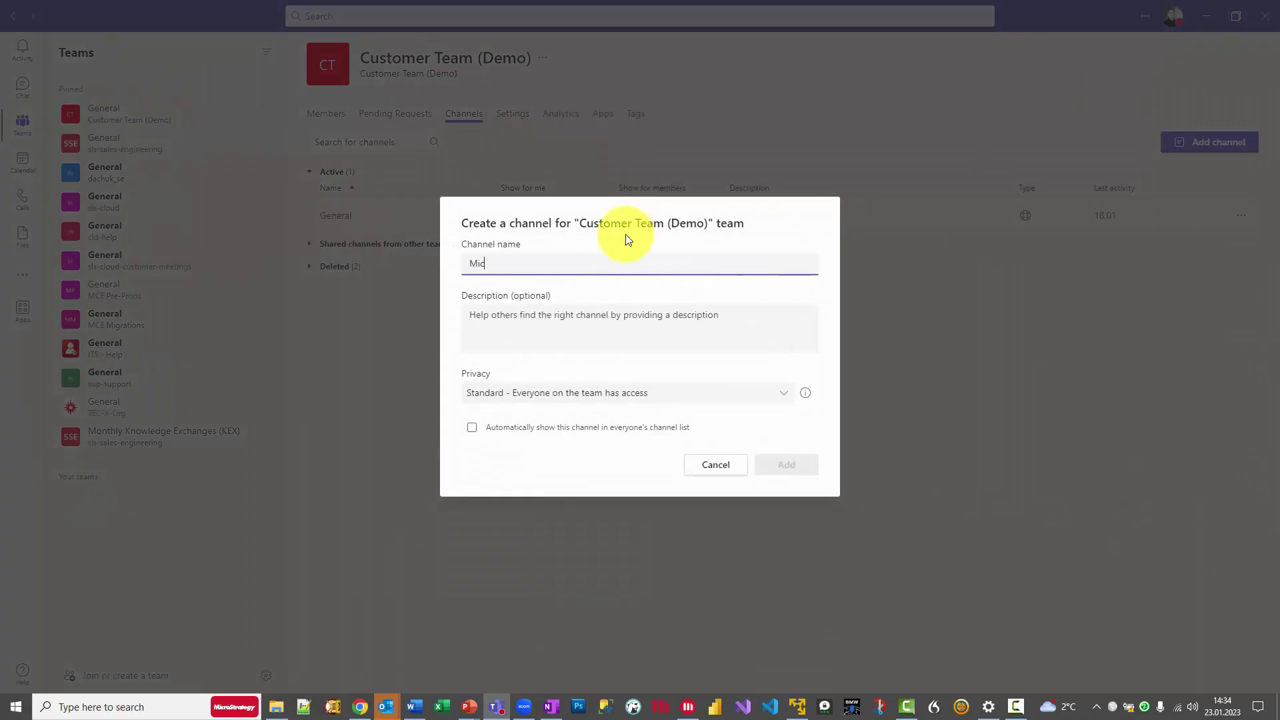
type("roStrategy Alerts")
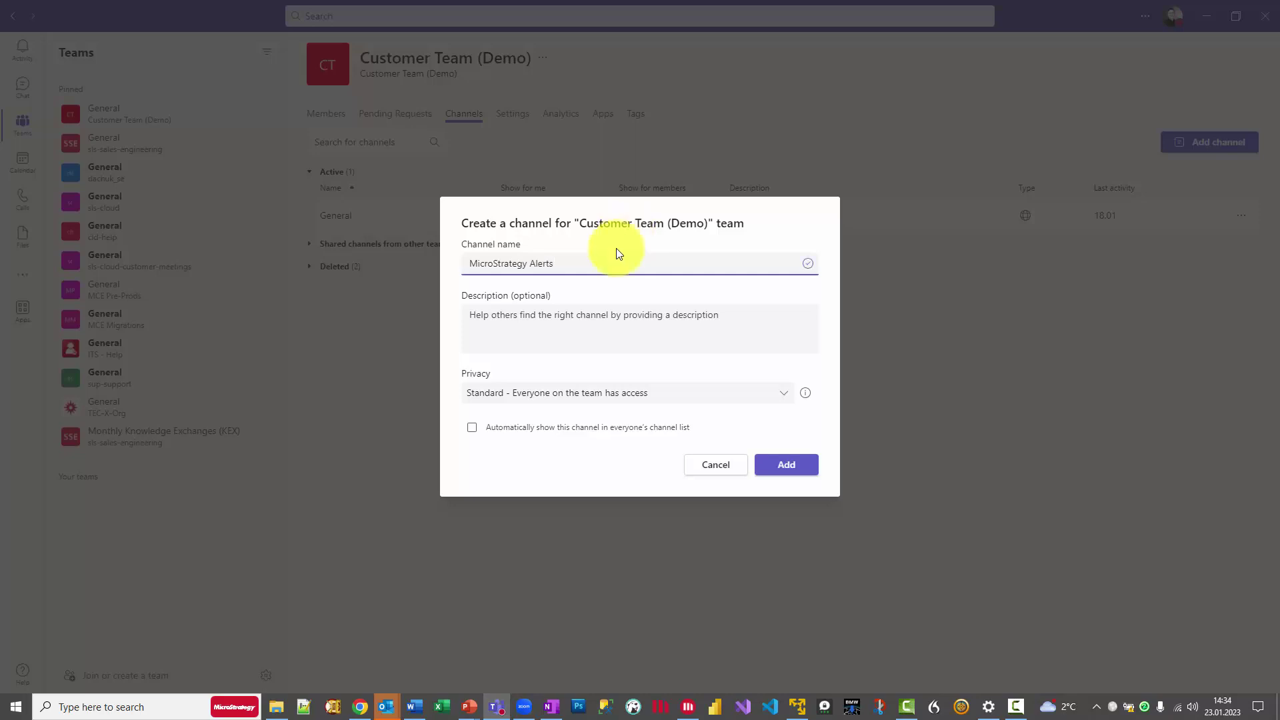
left_click(785, 468)
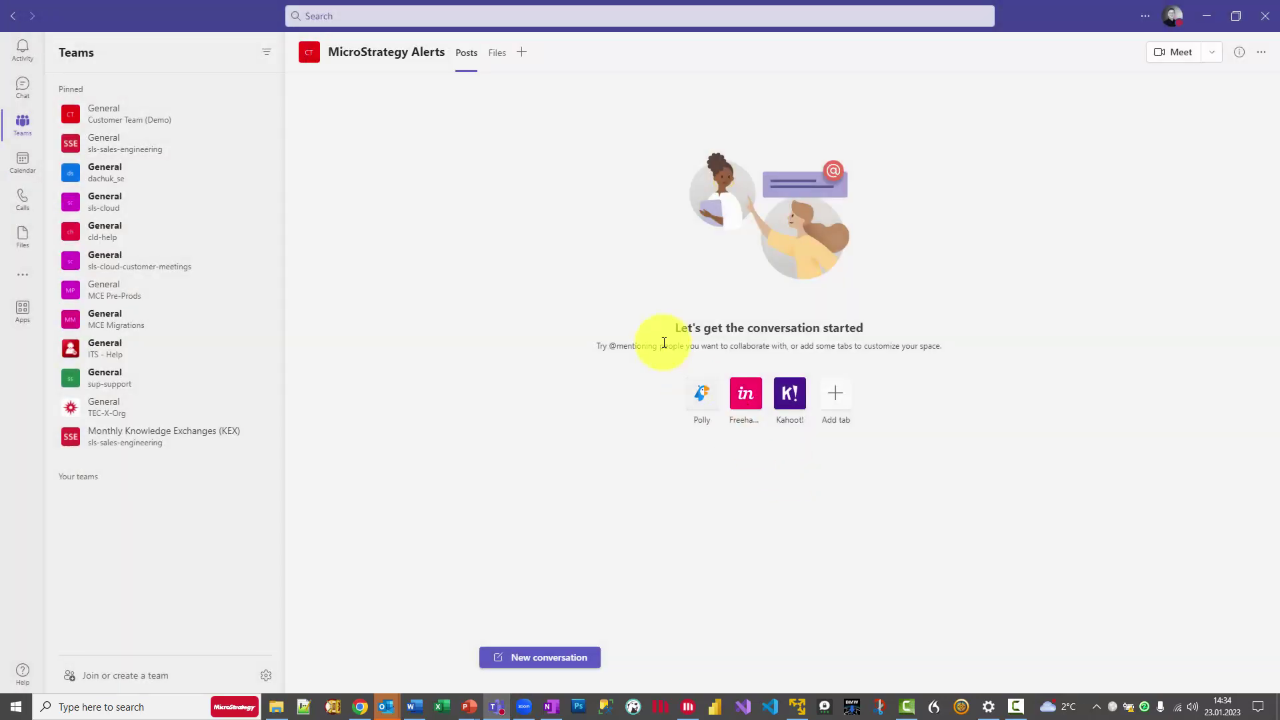
Pin the MicroStrategy Alerts channel and move it to the first place among the pinned channels.
left_click(1260, 54)
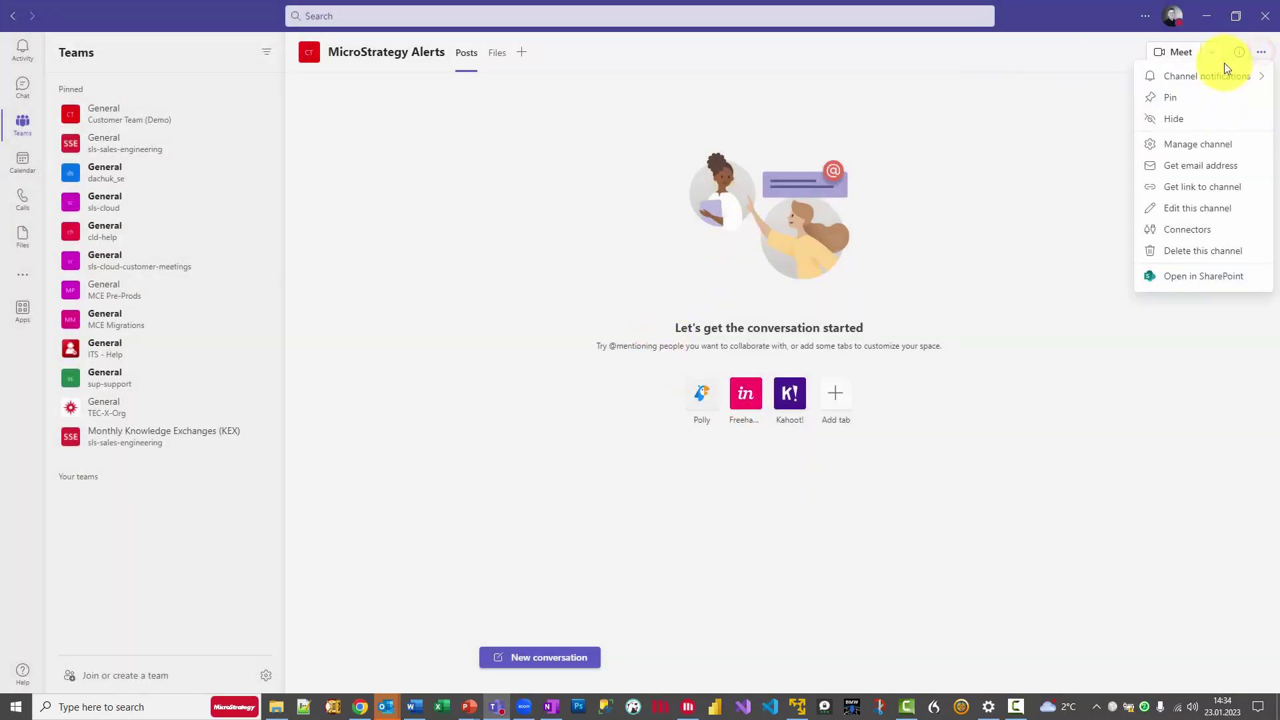
left_click(1193, 99)
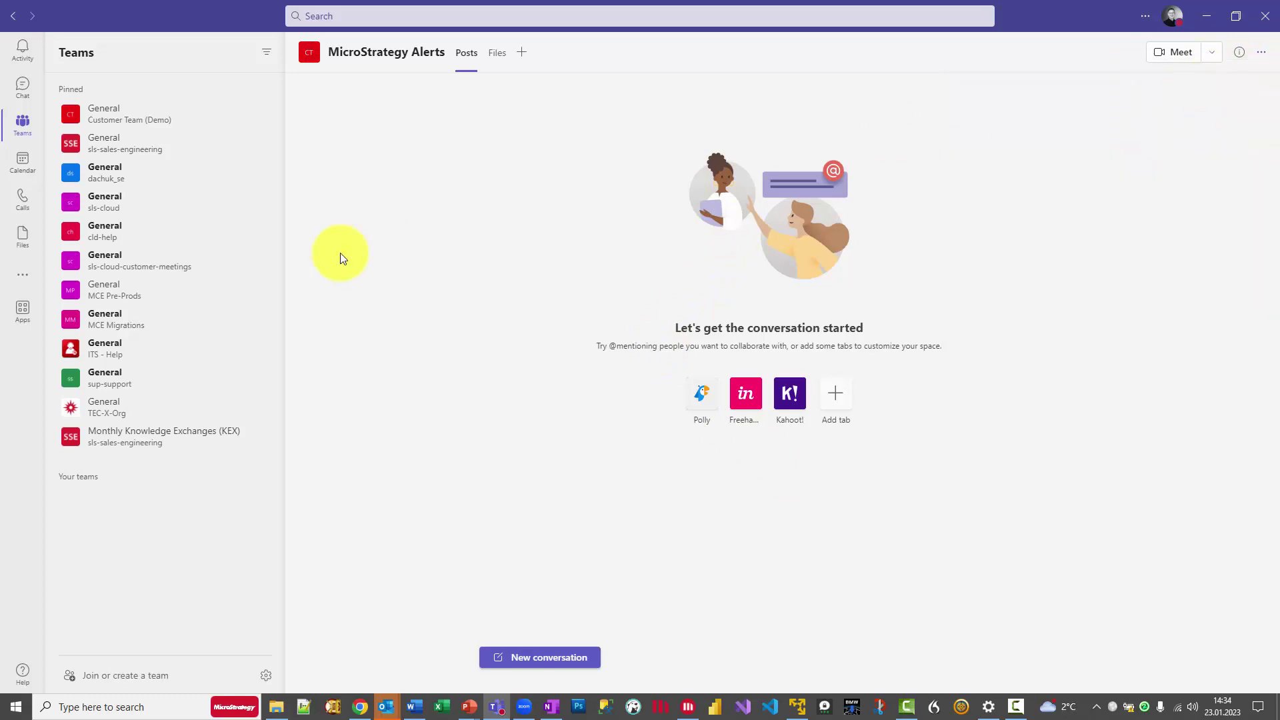
left_click_drag(129, 459, 135, 115)
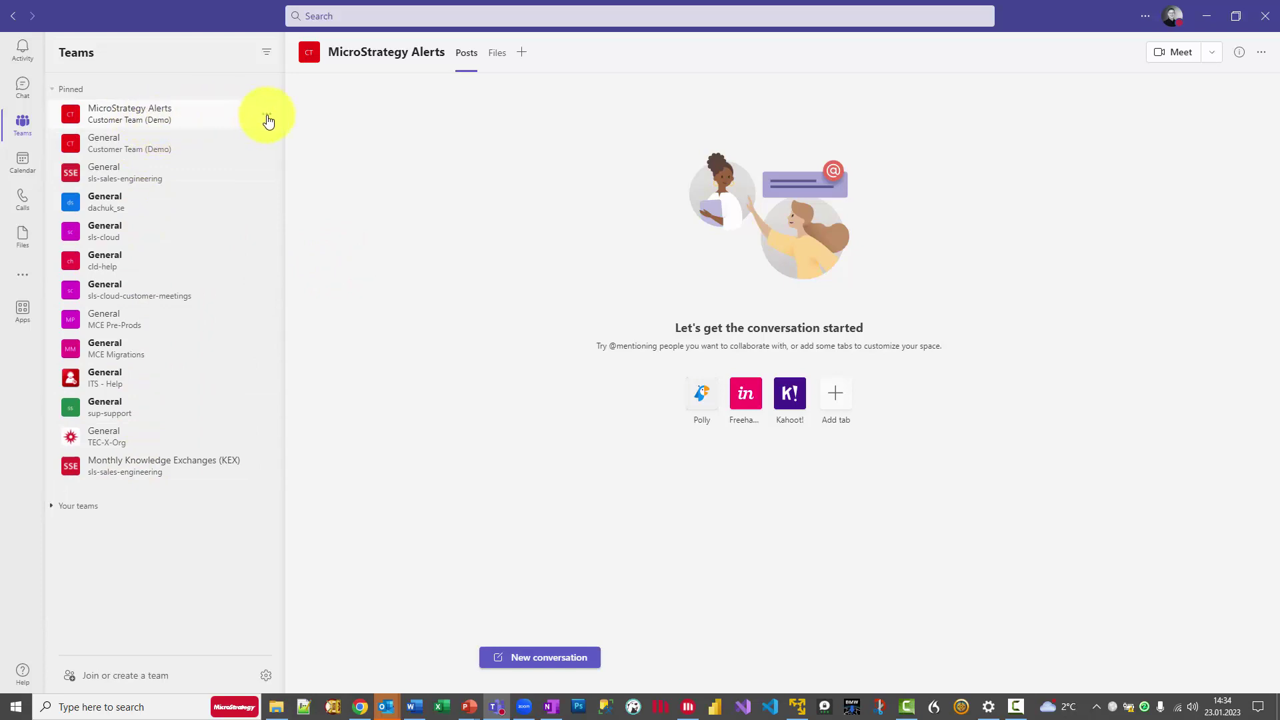
Get the MicroStrategy Alerts channel's email address and select only the address between the angle brackets.
left_click(266, 116)
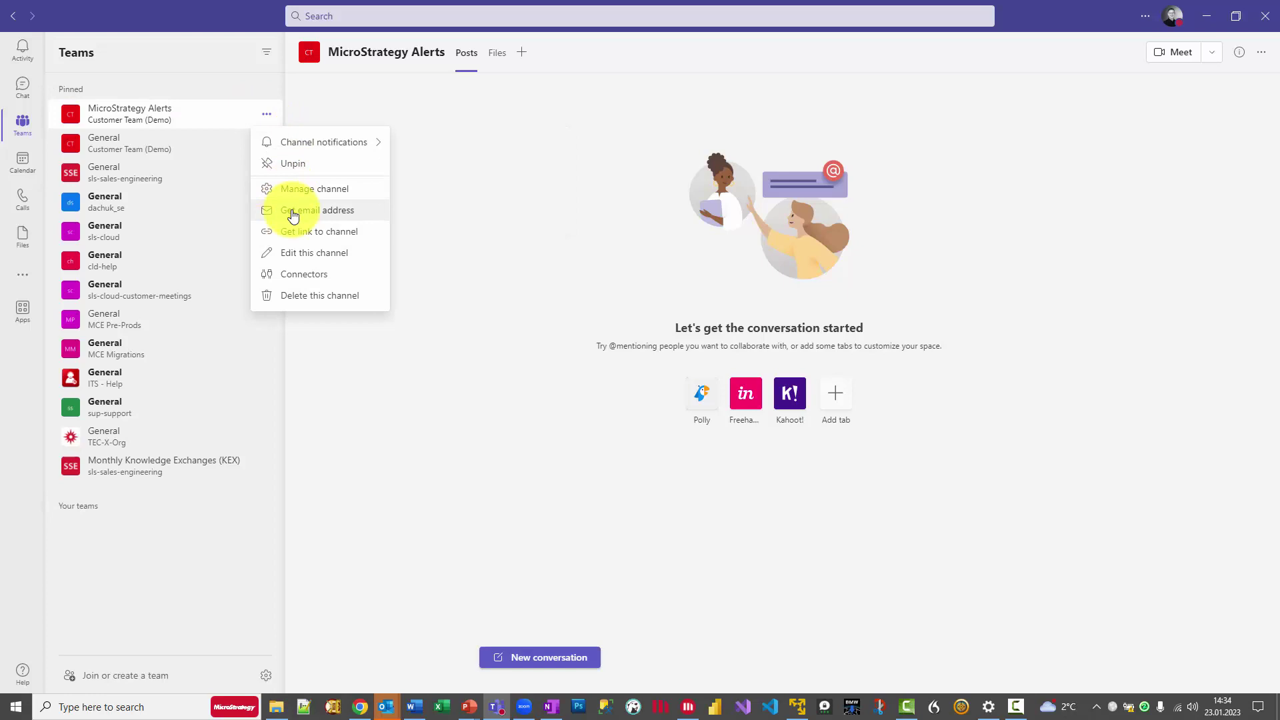
left_click(292, 212)
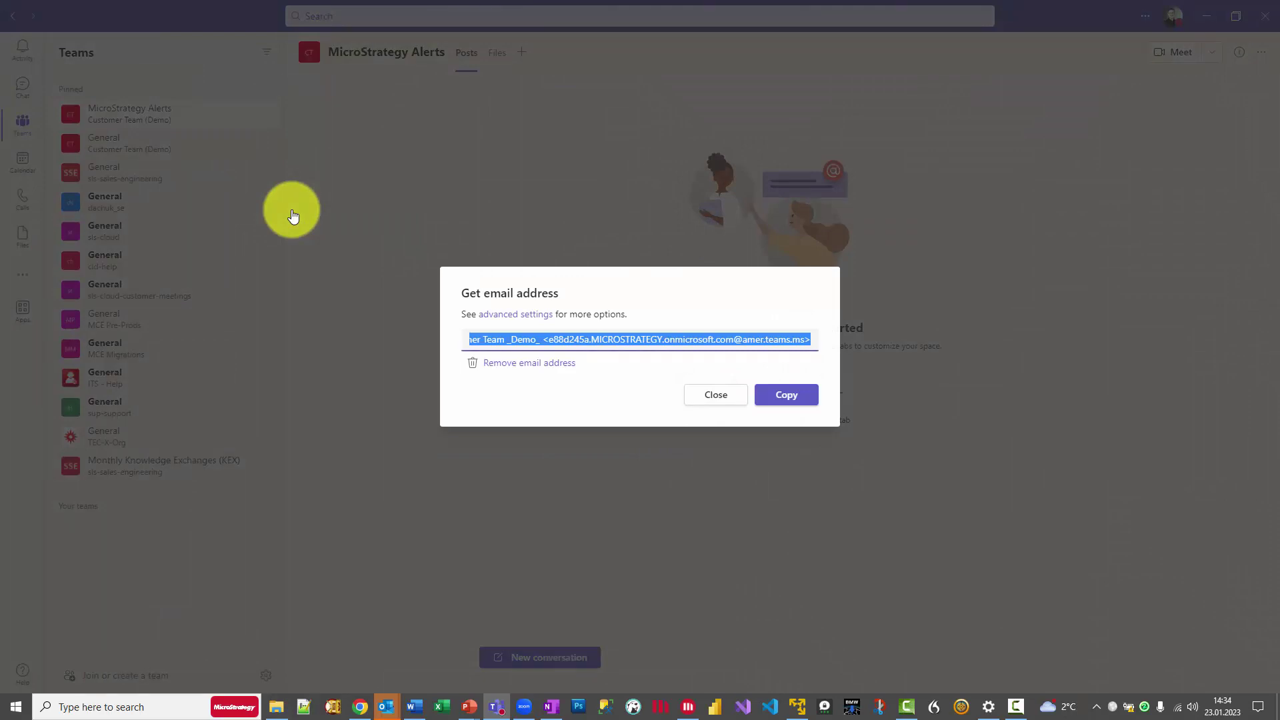
left_click(551, 339)
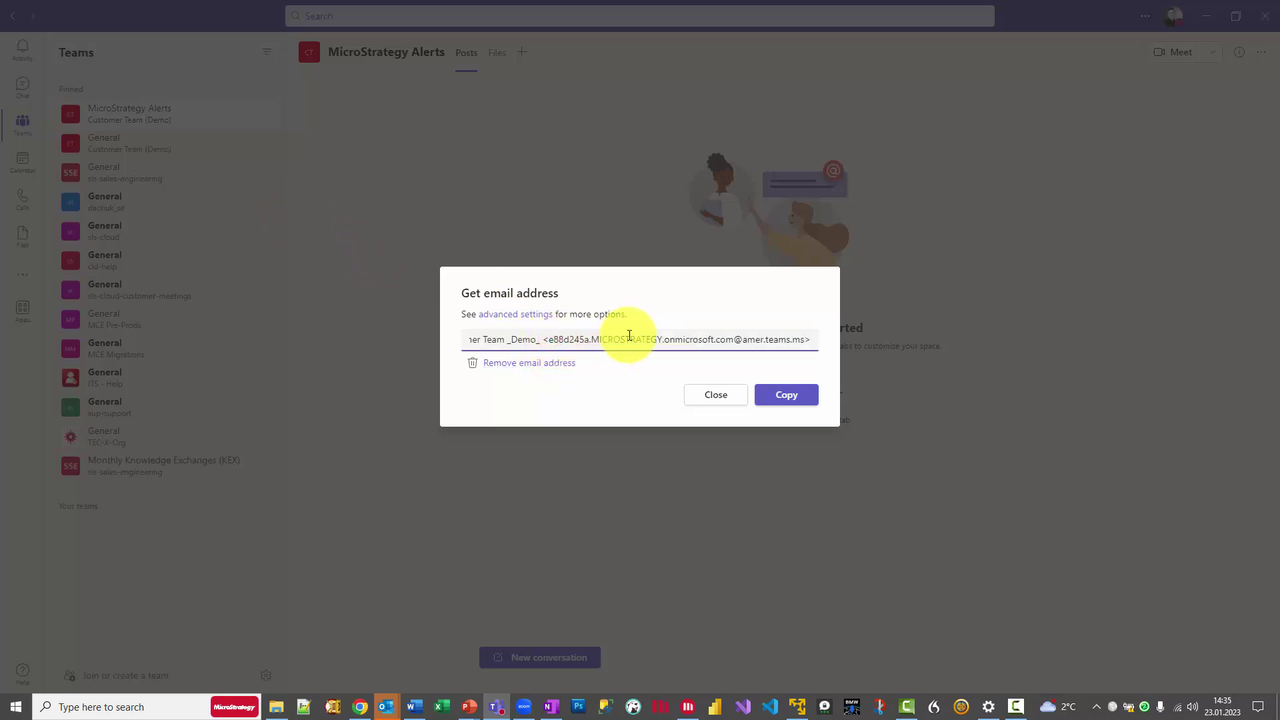
left_click_drag(548, 339, 805, 339)
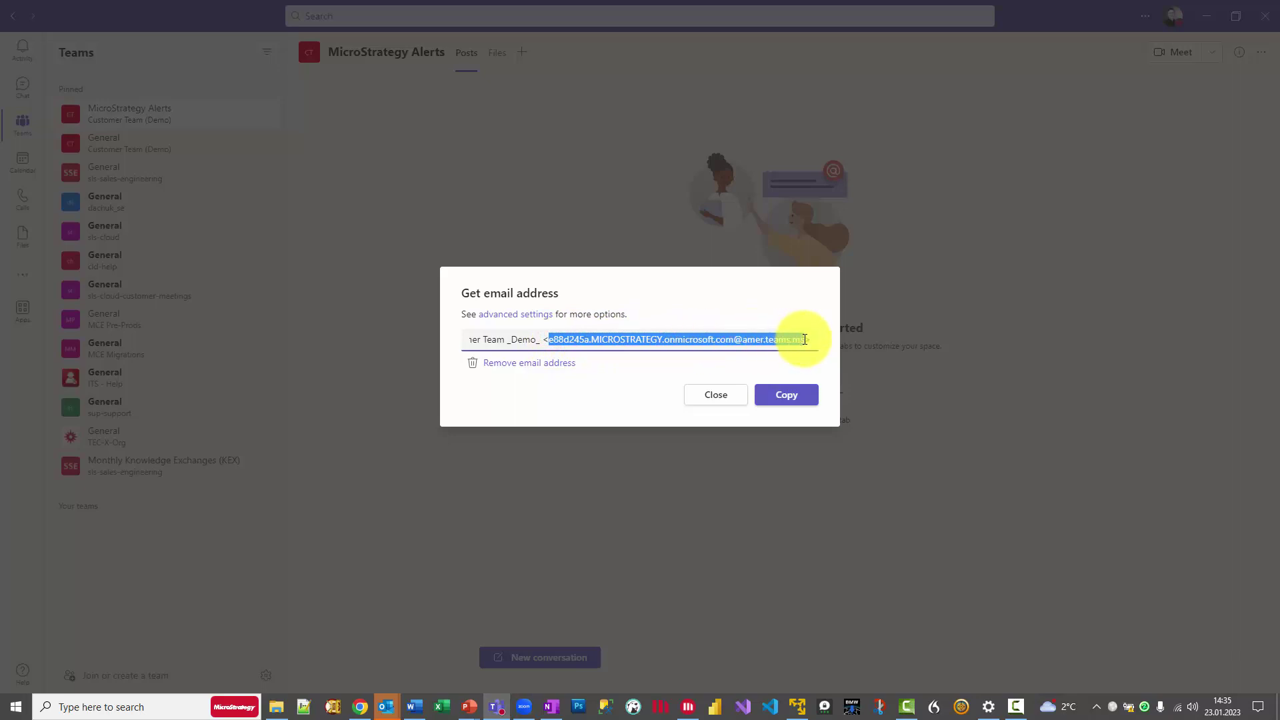